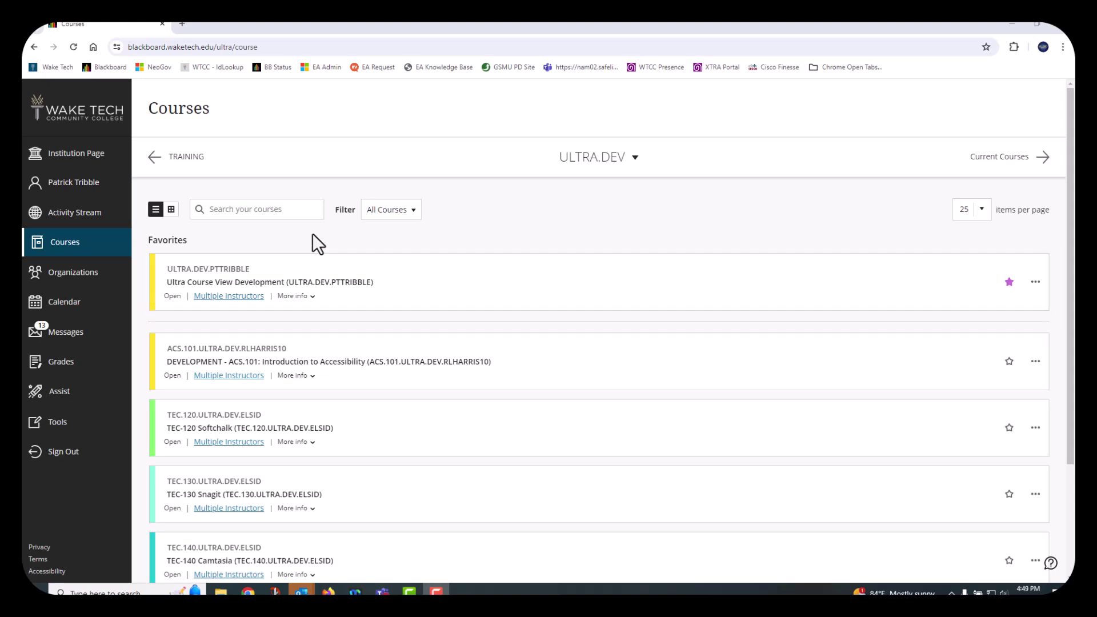
- Open the Ultra Course View Development course and go to its Discussions page
{"action": "left_click", "coordinate": [246, 277]}
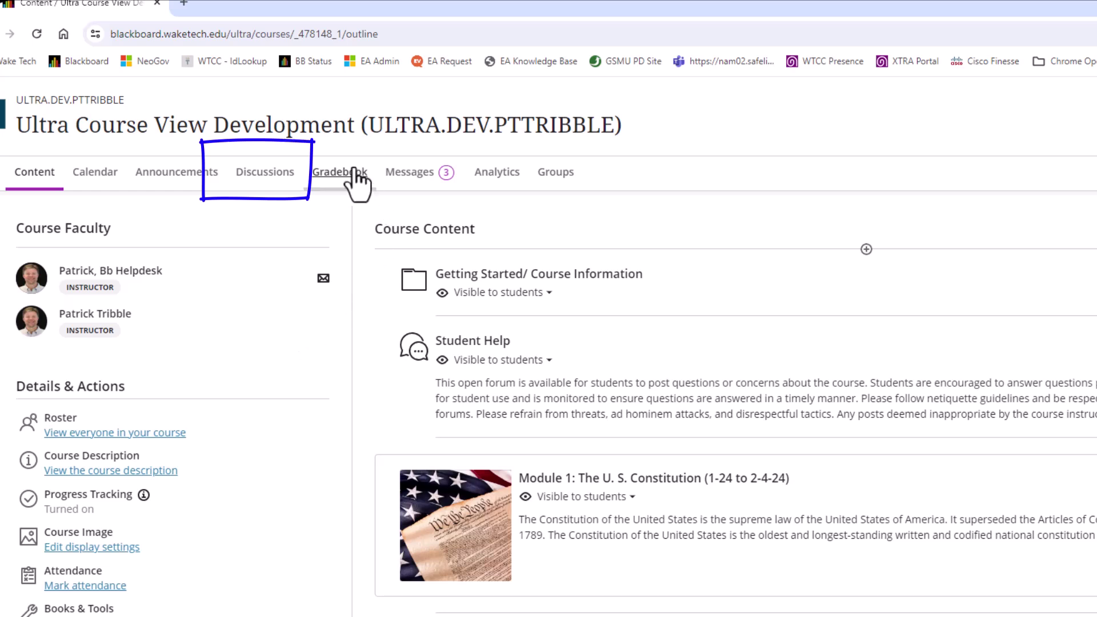
{"action": "left_click", "coordinate": [278, 186]}
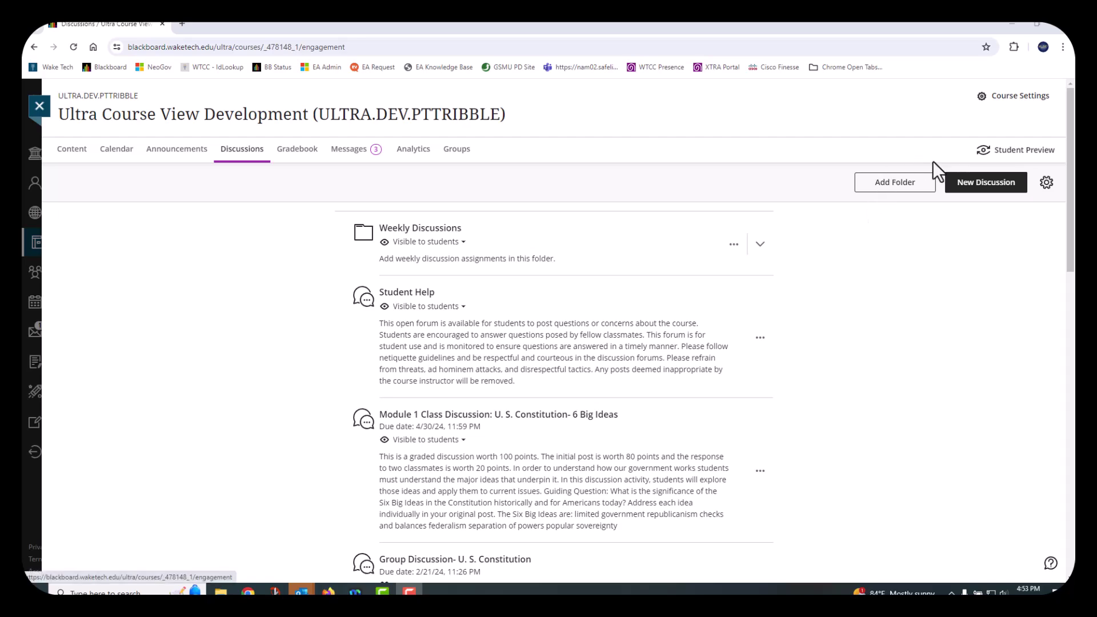
- Start and cancel a new discussion folder, then open the course-wide Discussion Settings
{"action": "left_click", "coordinate": [917, 197]}
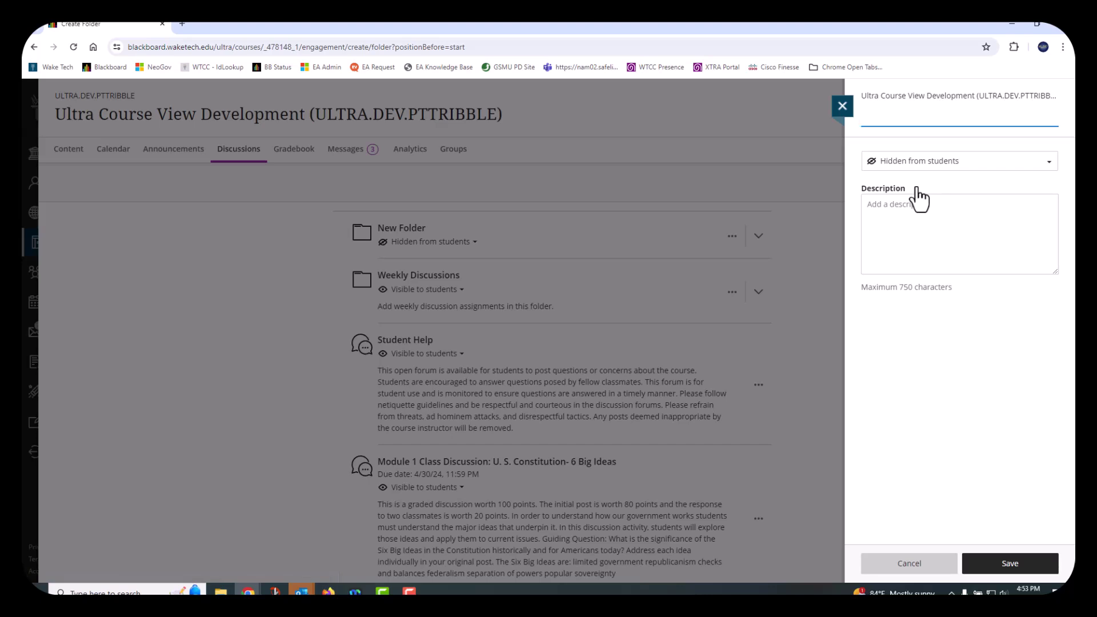
{"action": "left_click", "coordinate": [836, 115]}
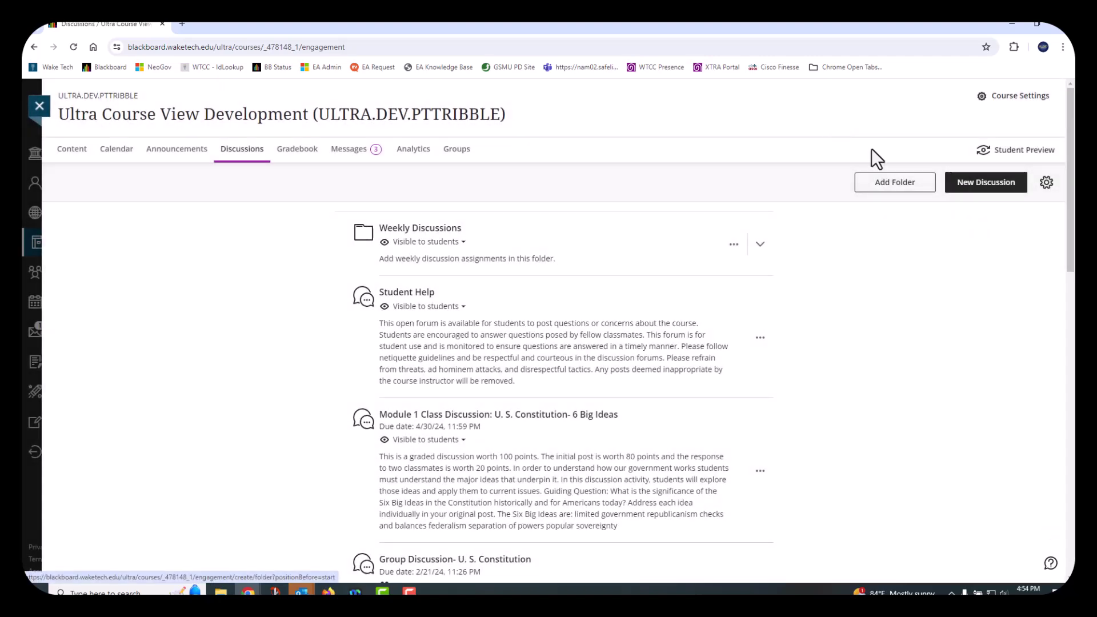
{"action": "left_click_drag", "start_coordinate": [891, 302], "coordinate": [1034, 216]}
{"action": "left_click_drag", "start_coordinate": [968, 210], "coordinate": [1019, 281]}
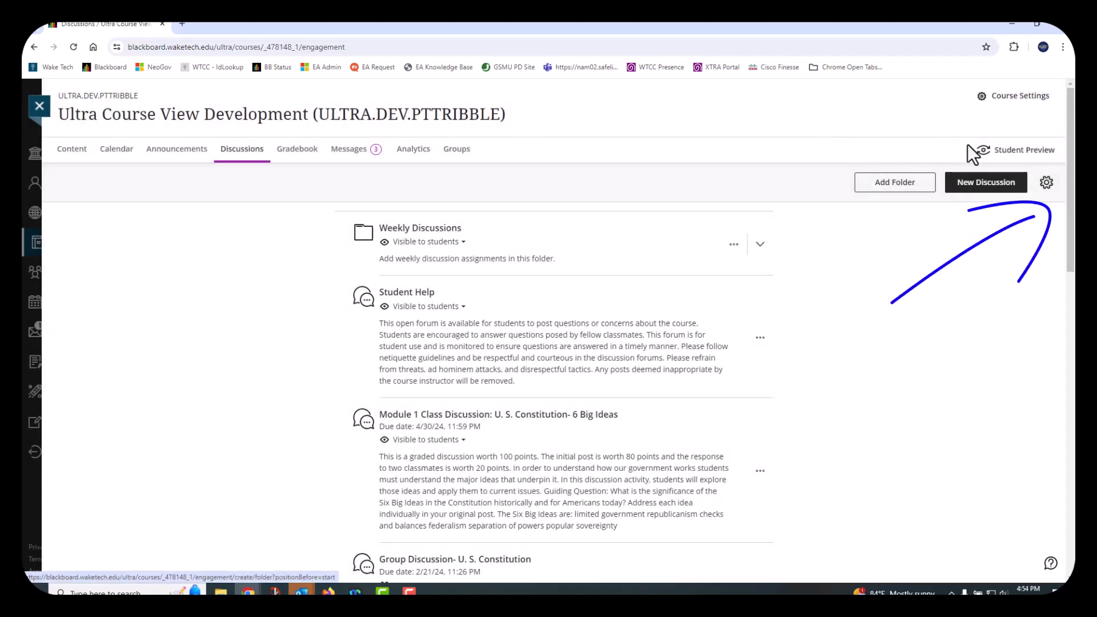
{"action": "left_click", "coordinate": [1047, 187]}
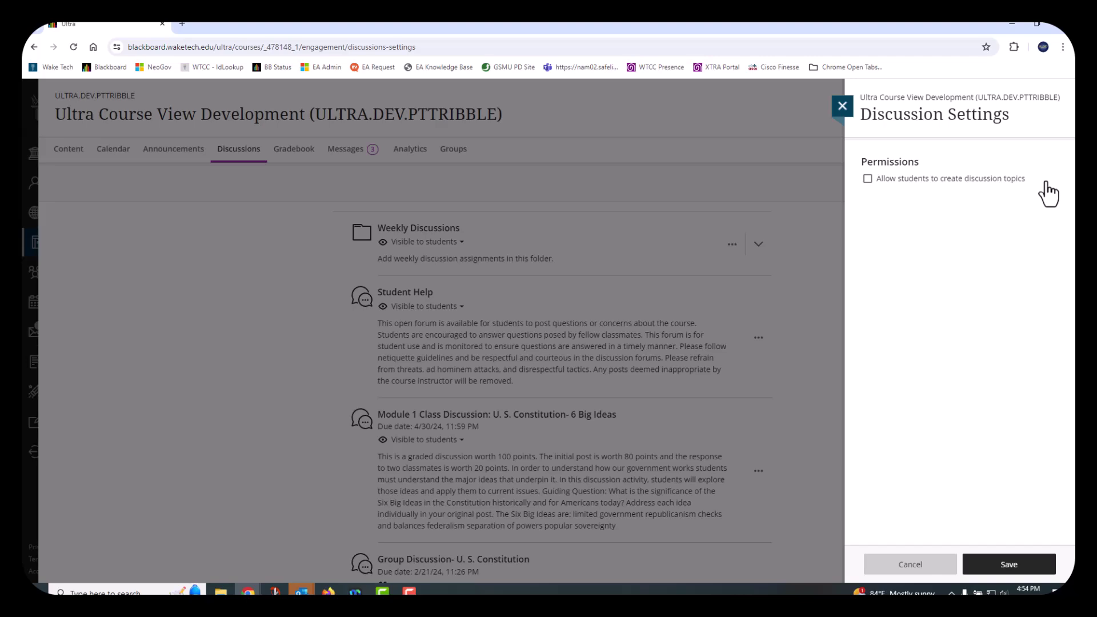
- Close the Discussion Settings panel to return to the discussion list
{"action": "left_click", "coordinate": [843, 106]}
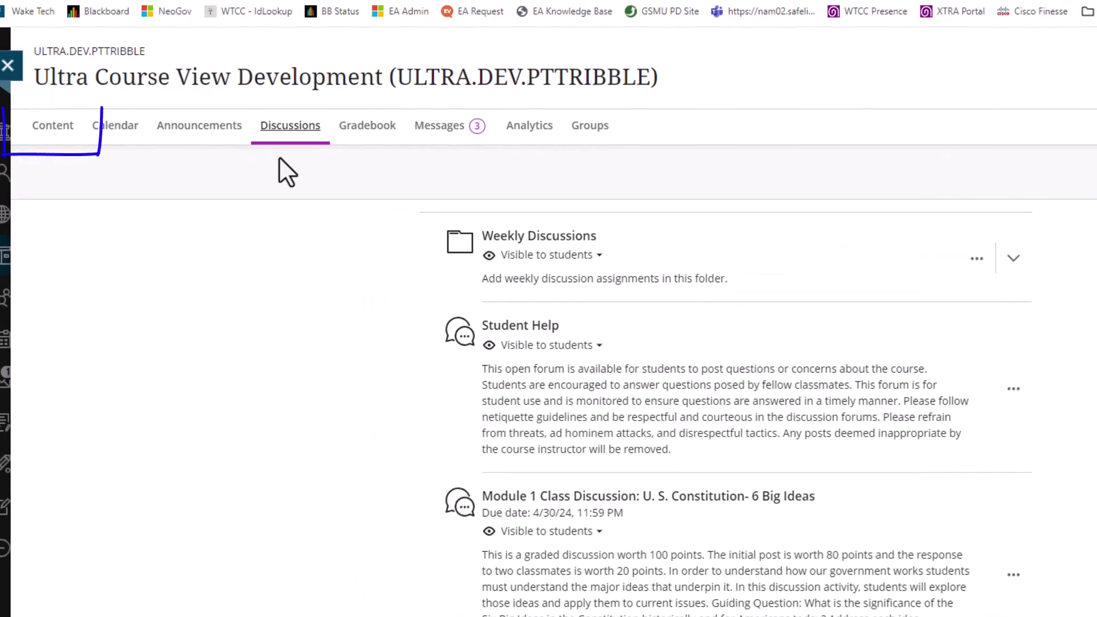
- Go to Course Content and browse the item types in the Create Item panel
{"action": "left_click", "coordinate": [53, 127]}
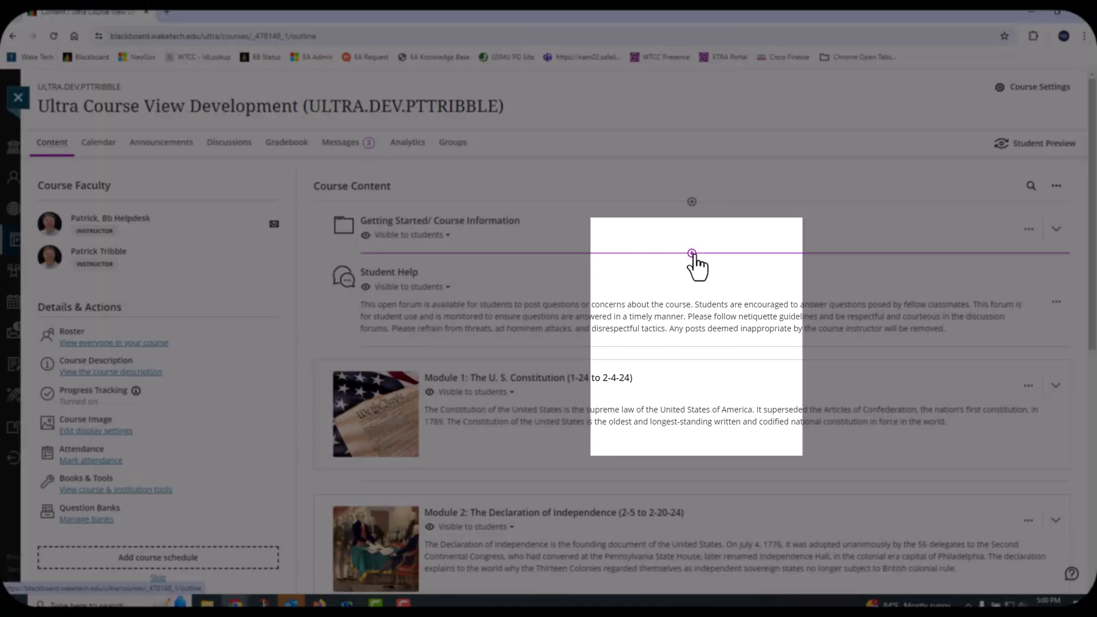
{"action": "left_click", "coordinate": [692, 253]}
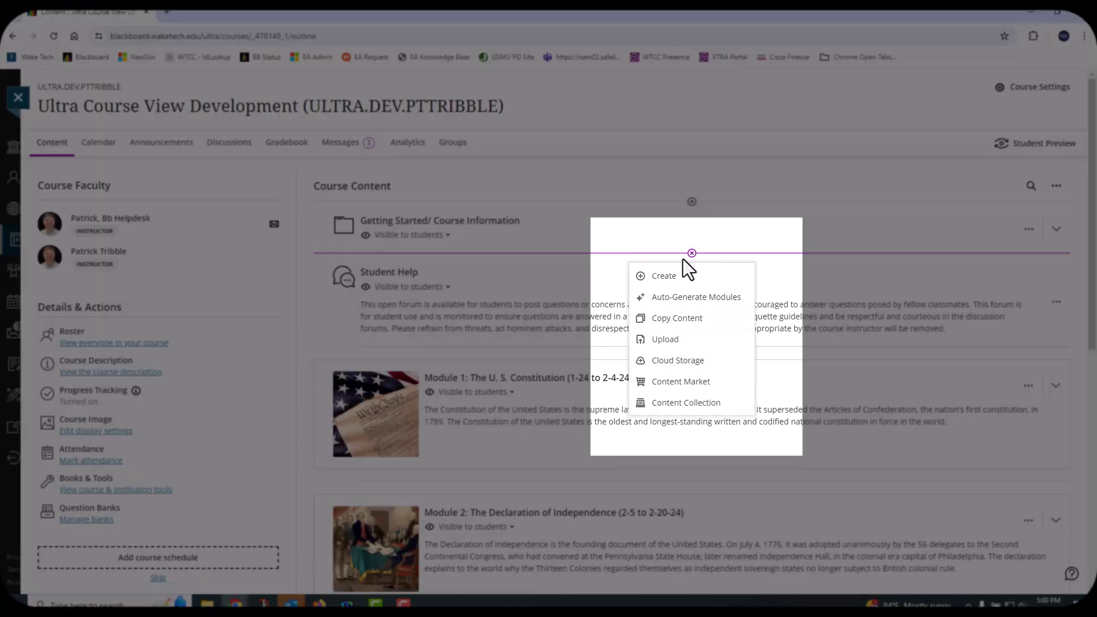
{"action": "left_click", "coordinate": [665, 276]}
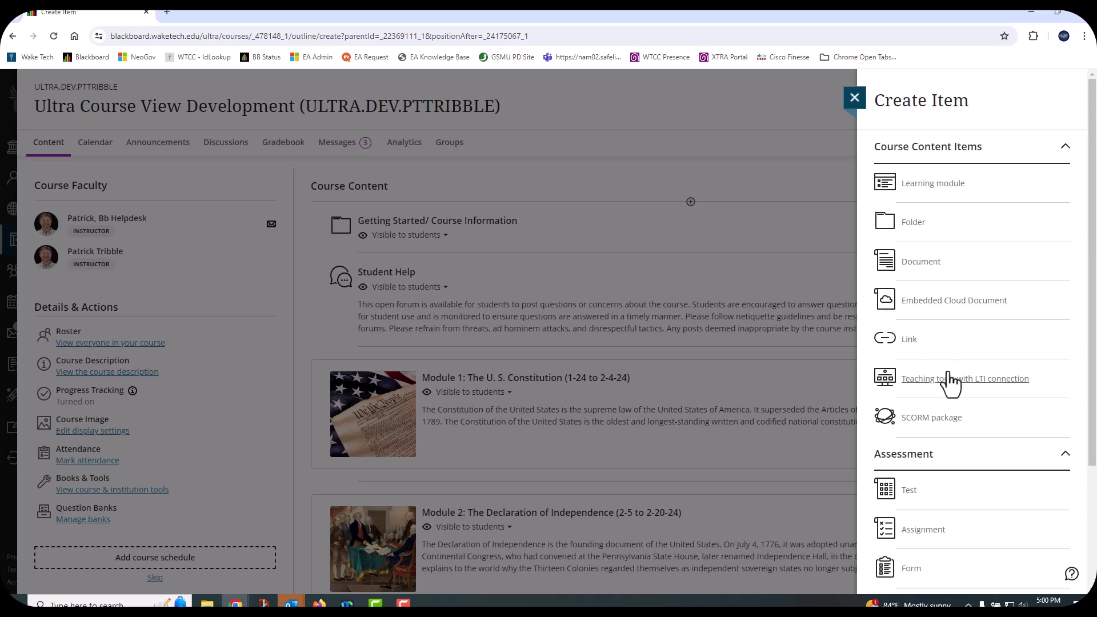
{"action": "scroll", "coordinate": [914, 386], "scroll_direction": "down", "scroll_amount": 3}
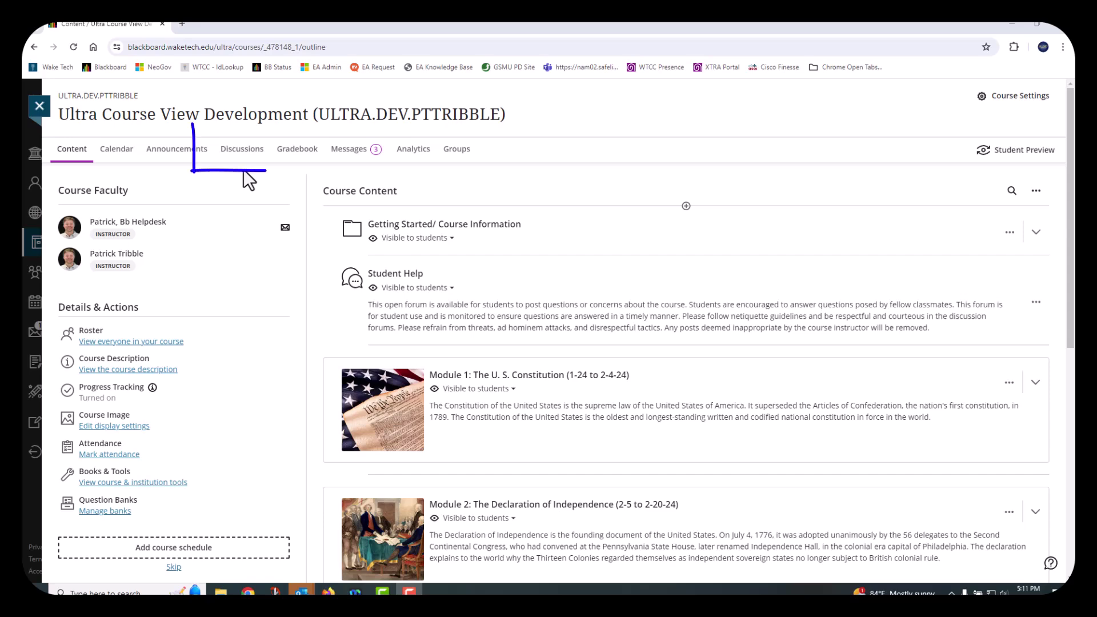
- Create a discussion titled 'Module 1 Class Discussion: U. S. Constitution- 6 Big Ideas' and paste its prompt
{"action": "left_click", "coordinate": [234, 166]}
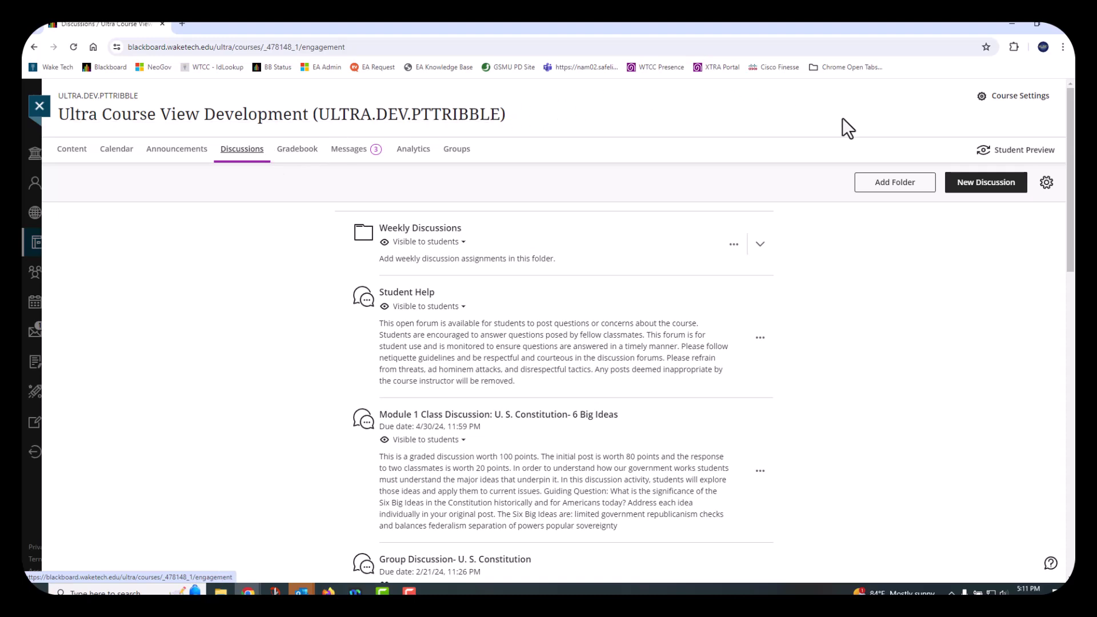
{"action": "left_click", "coordinate": [980, 188]}
{"action": "left_click", "coordinate": [295, 113]}
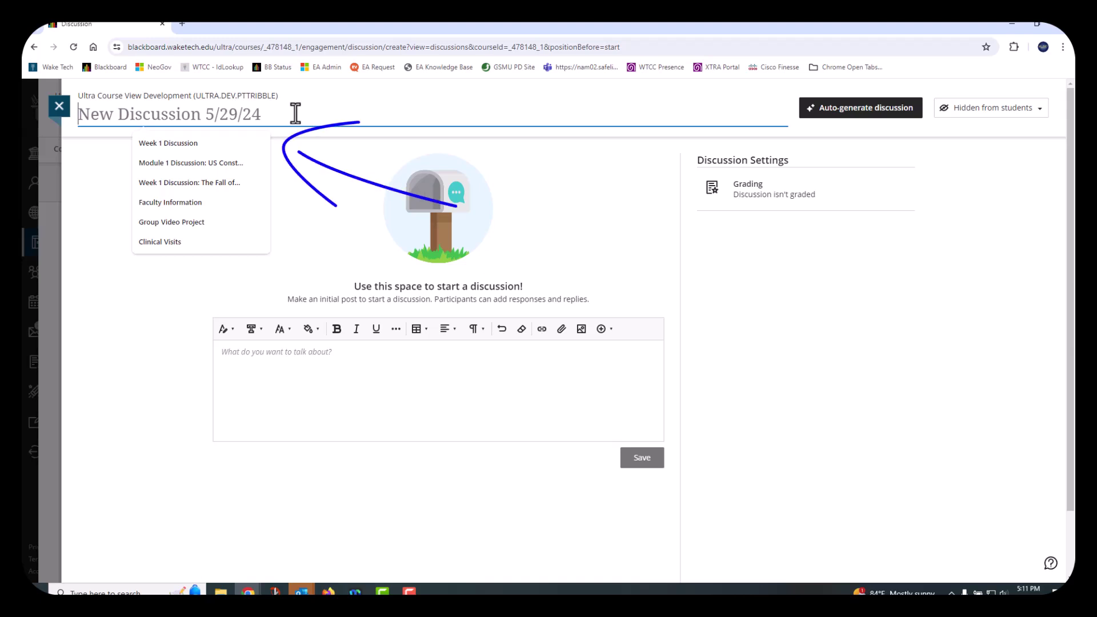
{"action": "type", "text": "Module 1 Class Discussion: U. S. Constitution- 6 Big Ideas"}
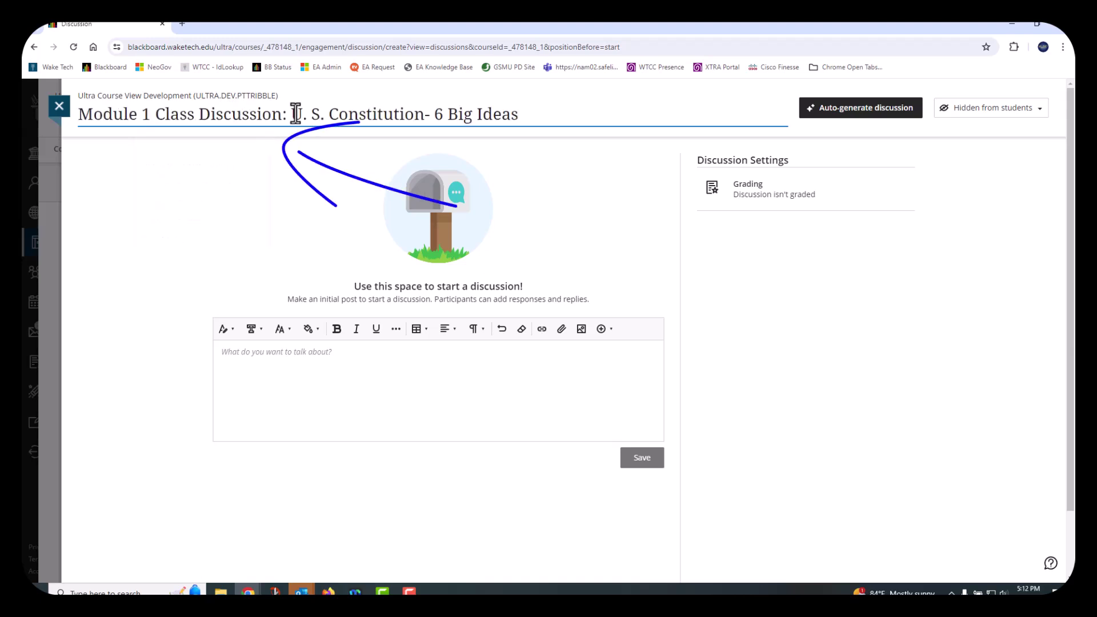
{"action": "left_click", "coordinate": [310, 375]}
{"action": "type", "text": "This is a graded discussion worth 100 points. The initial post is worth 80 points and the response to two classmates is worth 20 points. In order to understand how our government works students must understand the major ideas that underpin it. In this discussion activity, students will explore those ideas and apply them to current issues. Guiding Question: What is the significance of the Six Big Ideas in the Constitution historically and for Americans today? Address each idea individually in your original post.  The Six Big Ideas are: limited government republicanism checks and balances federalism separation of powers popular sovereignty"}
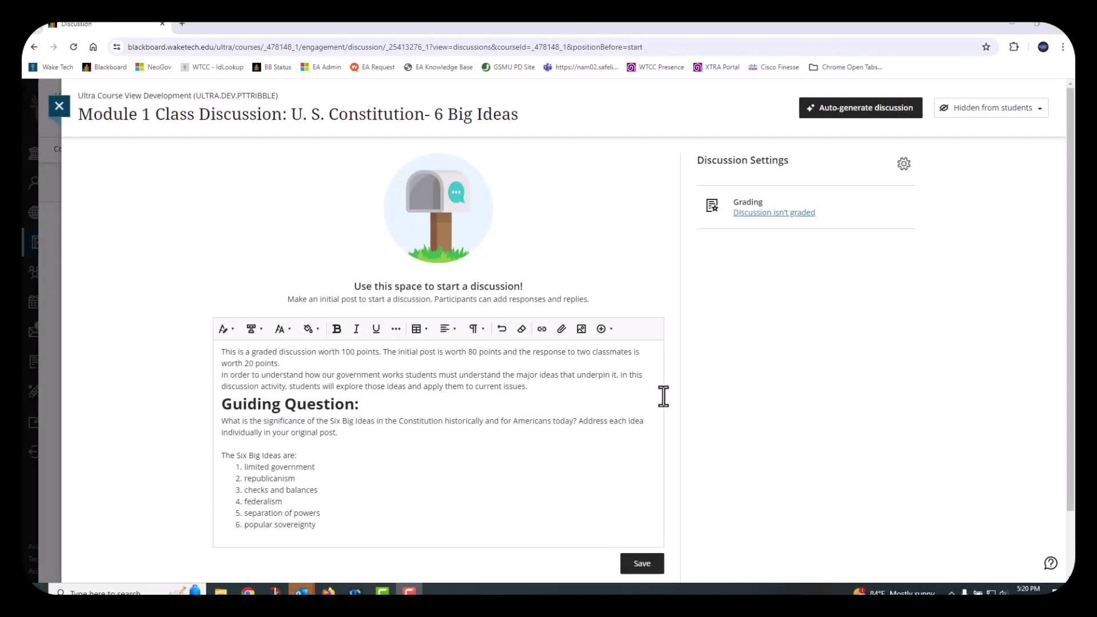
- Try Prevent editing and Allow anonymous responses, leaving only Display on Course Content page on
{"action": "left_click", "coordinate": [905, 165]}
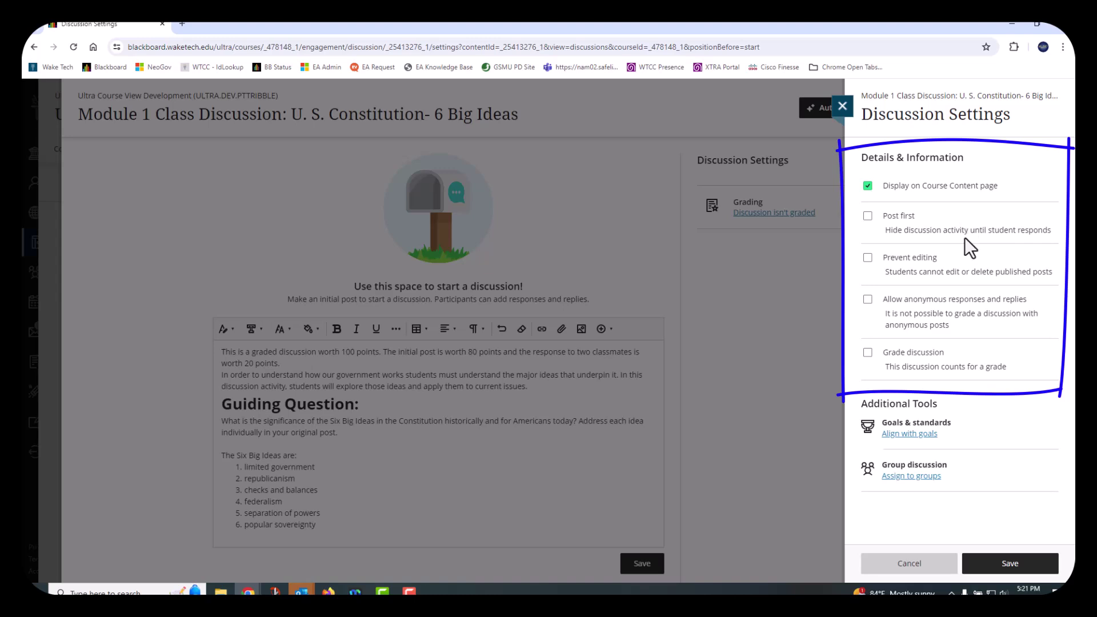
{"action": "left_click", "coordinate": [966, 264]}
{"action": "left_click", "coordinate": [970, 316]}
{"action": "left_click", "coordinate": [969, 313]}
{"action": "left_click", "coordinate": [963, 313]}
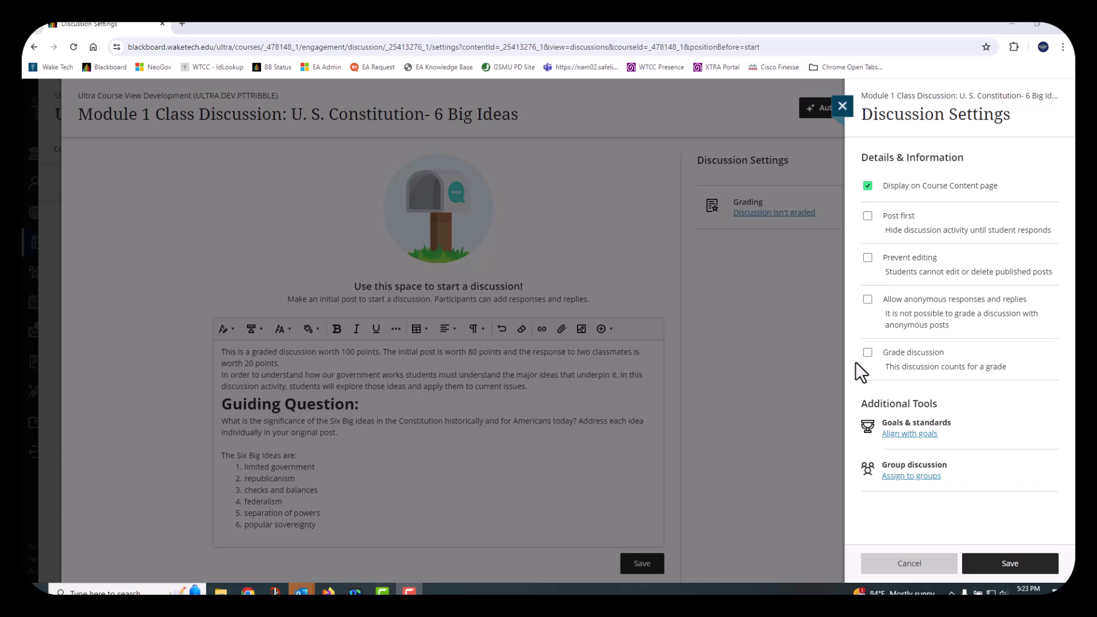
- Grade the discussion: due 5/30/24 11:59 PM, 100 points, Module 1 Discussion Grading Rubric
{"action": "left_click", "coordinate": [868, 352]}
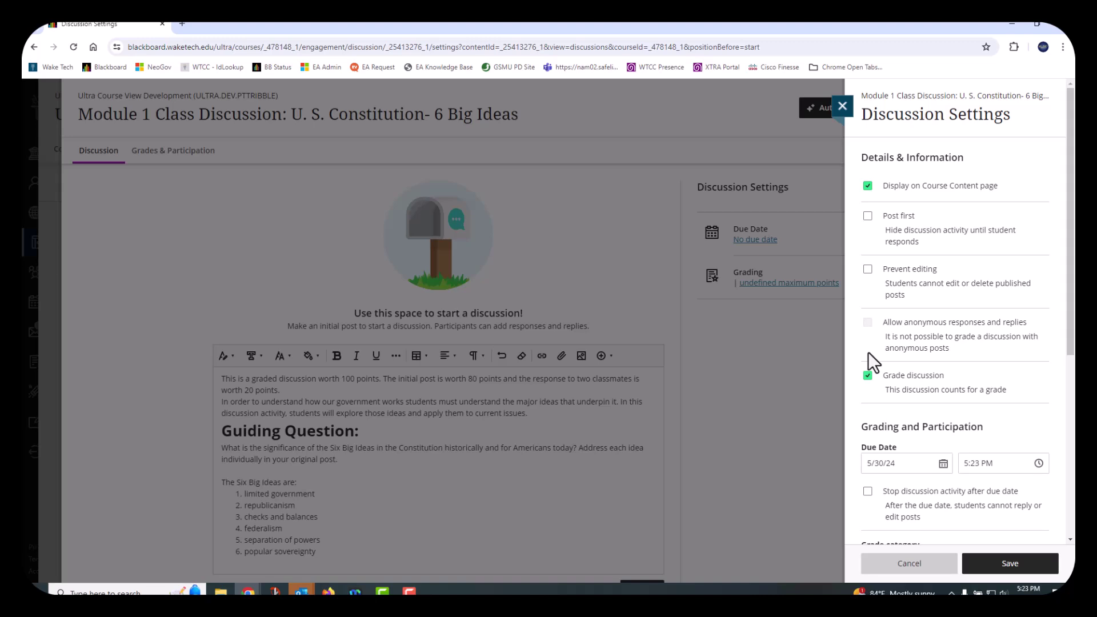
{"action": "scroll", "coordinate": [906, 384], "scroll_direction": "down", "scroll_amount": 4}
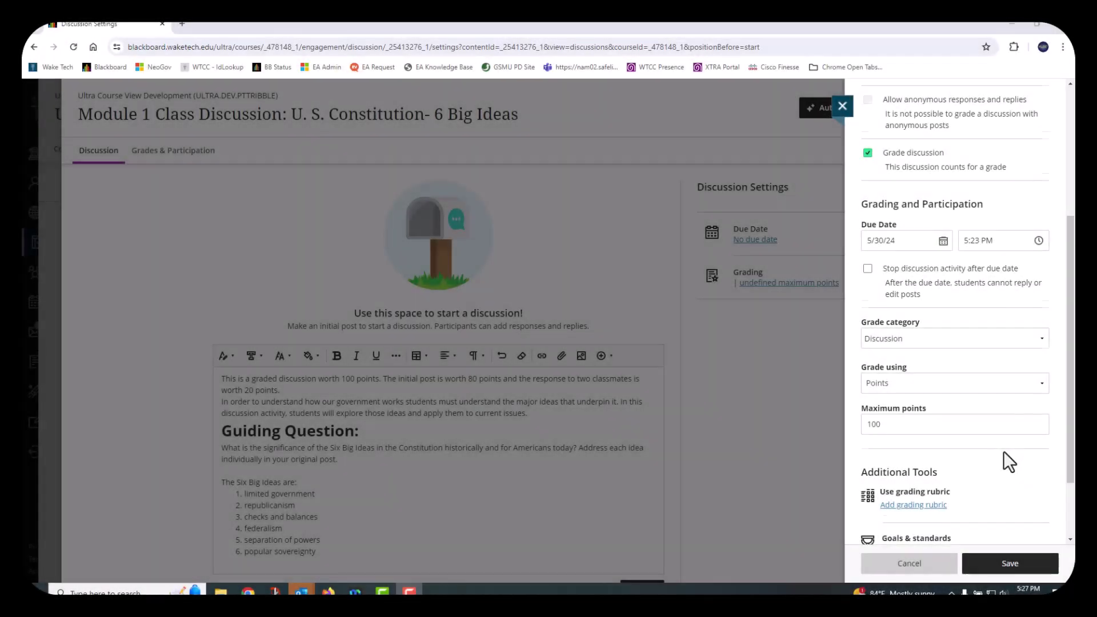
{"action": "scroll", "coordinate": [1010, 461], "scroll_direction": "down", "scroll_amount": 2}
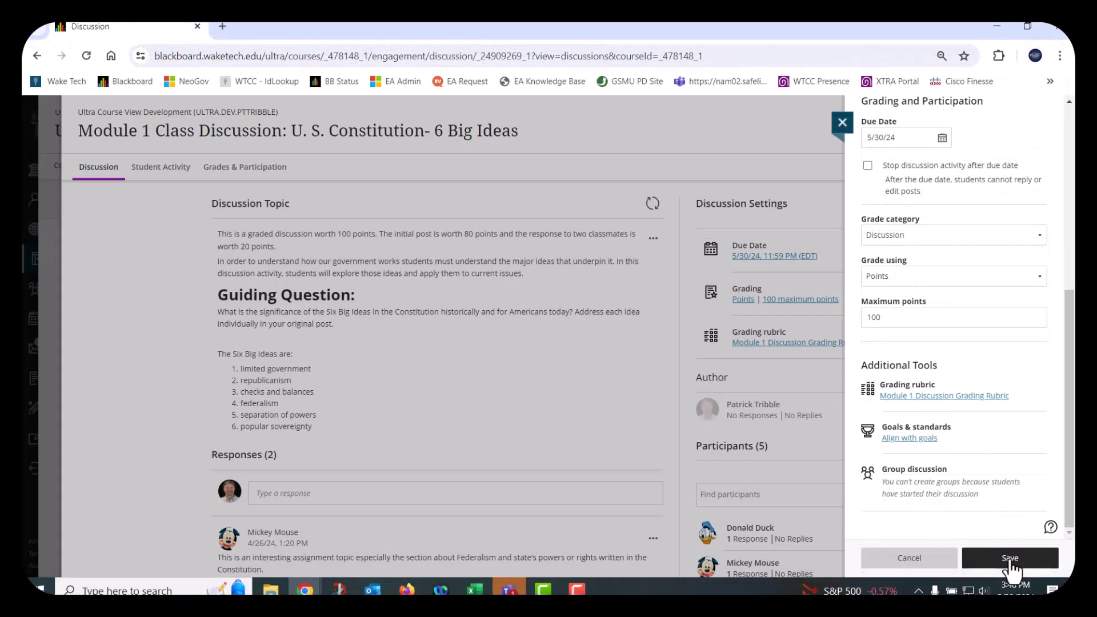
{"action": "left_click", "coordinate": [1010, 559]}
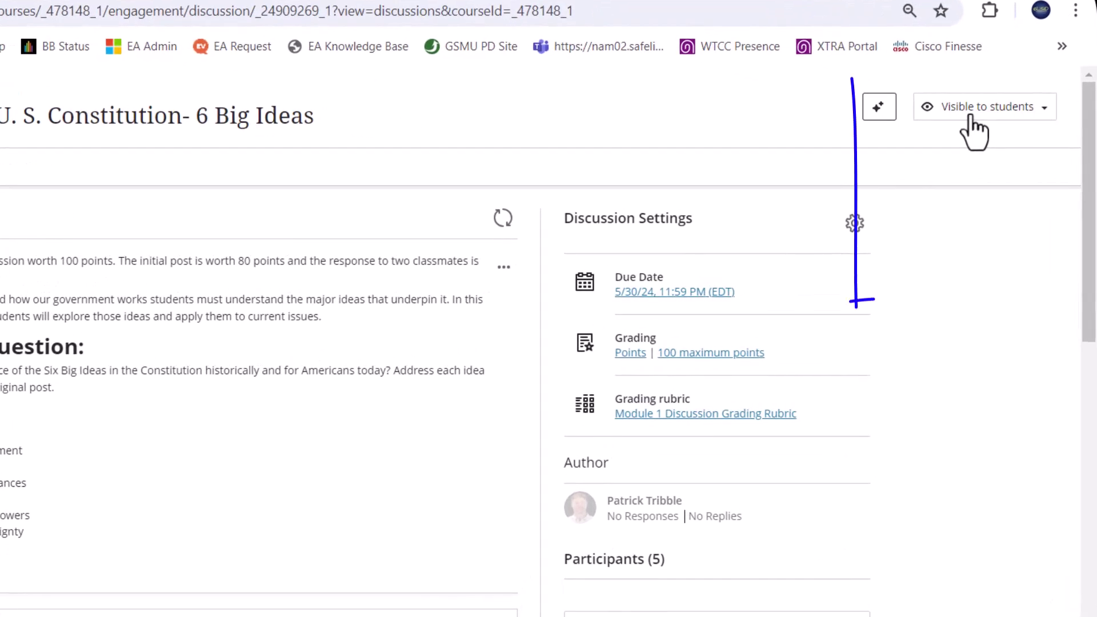
{"action": "left_click", "coordinate": [985, 127]}
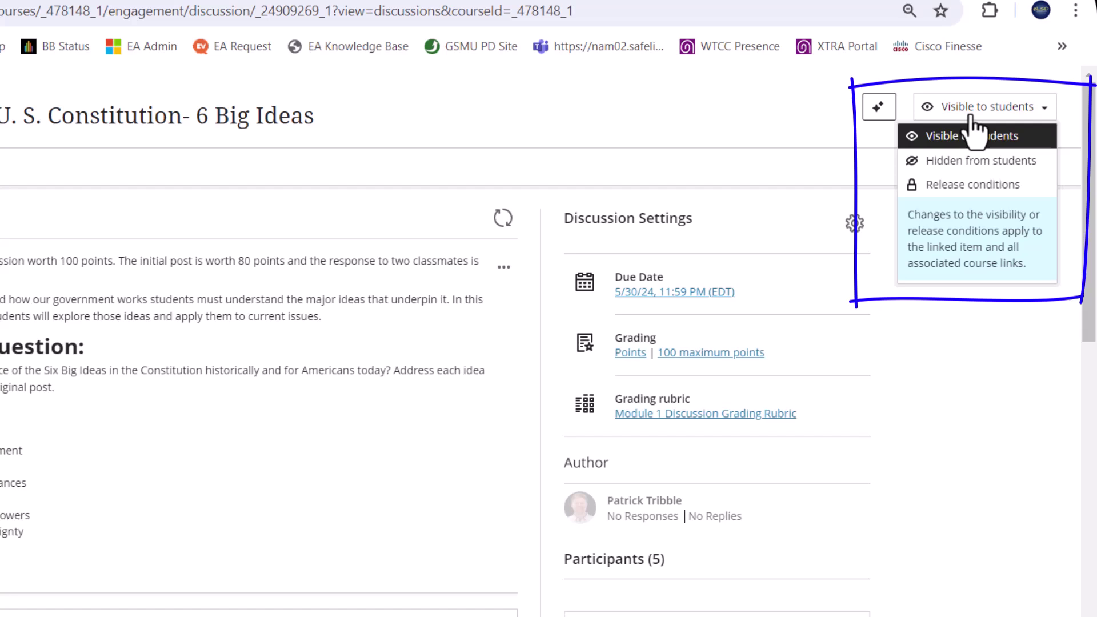
{"action": "left_click", "coordinate": [975, 135]}
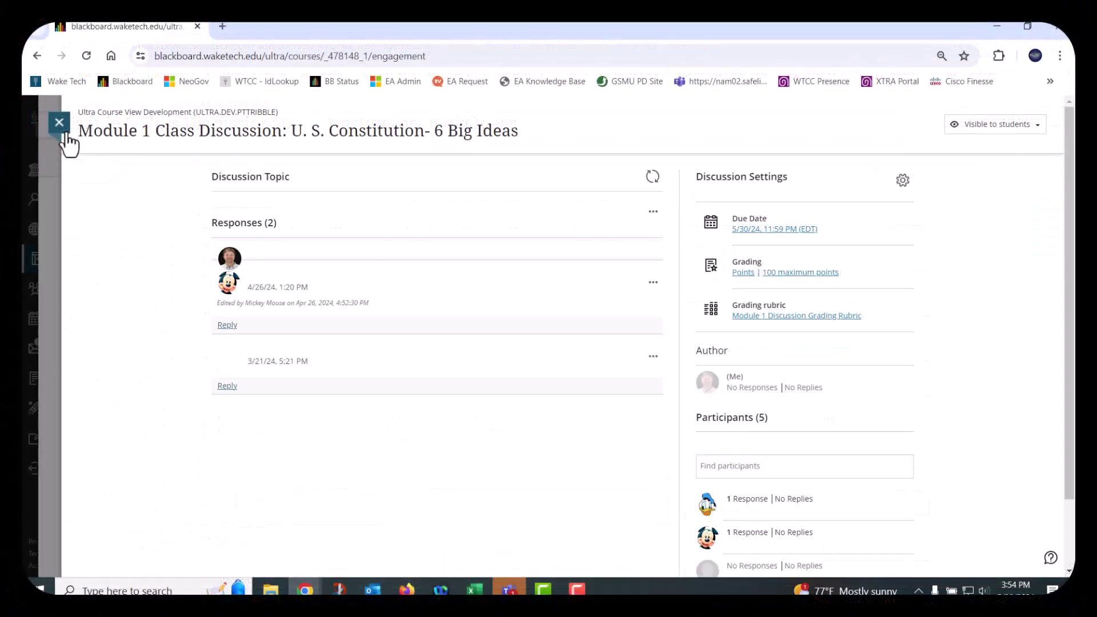
{"action": "left_click", "coordinate": [64, 131]}
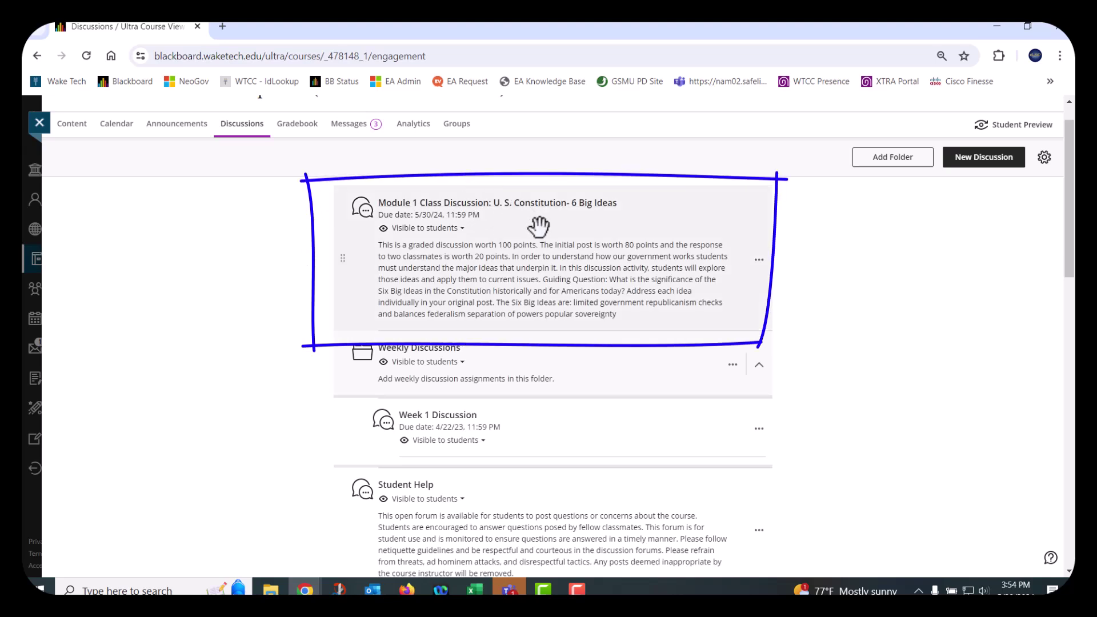
{"action": "left_click_drag", "start_coordinate": [533, 225], "coordinate": [542, 262]}
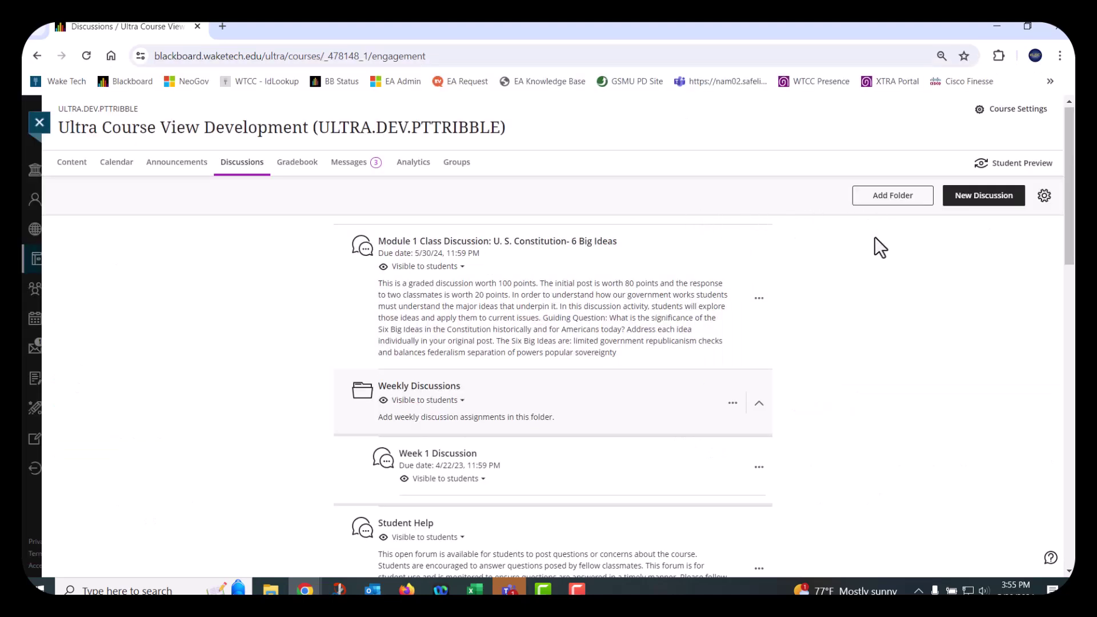
{"action": "left_click", "coordinate": [759, 298]}
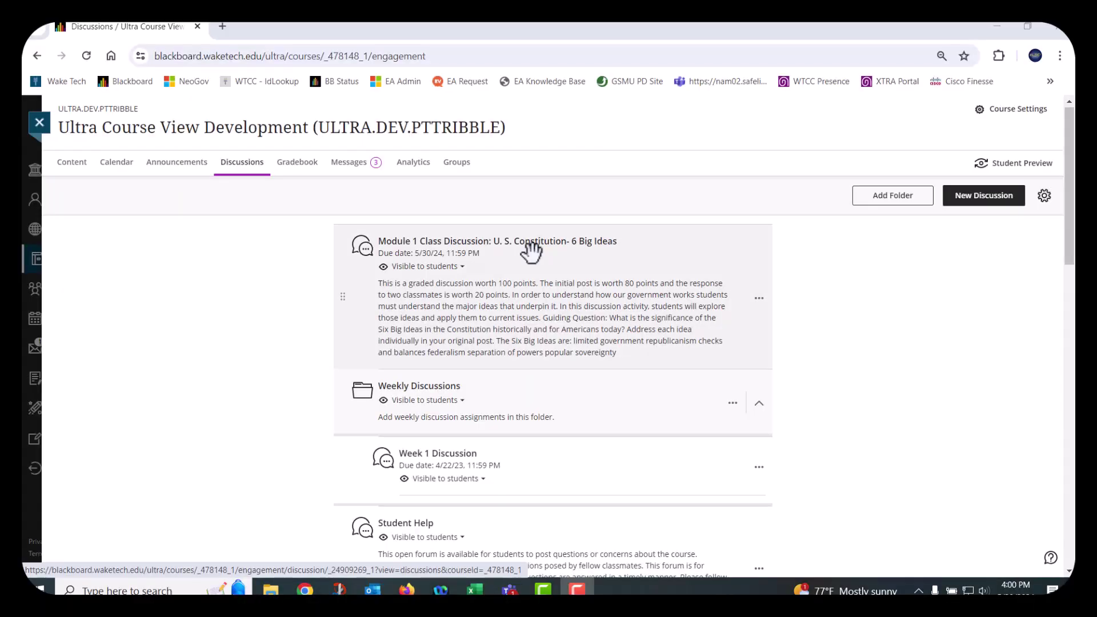
- Open the Module 1 discussion and review its topic menu and settings without changes
{"action": "left_click", "coordinate": [522, 242]}
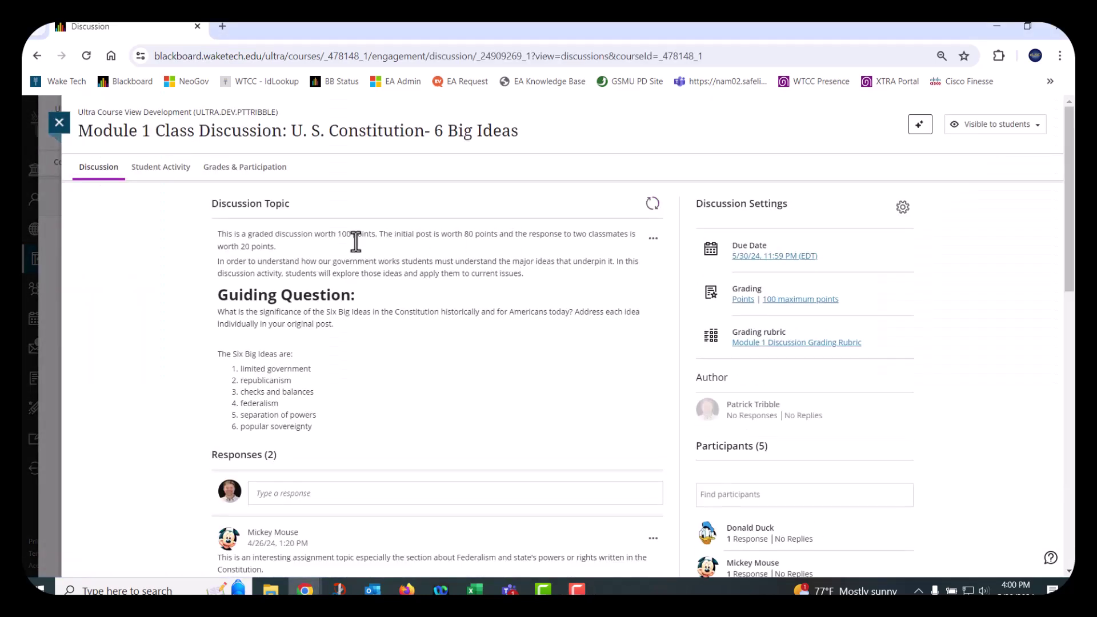
{"action": "mouse_move", "coordinate": [57, 139]}
{"action": "left_mouse_down"}
{"action": "mouse_move", "coordinate": [180, 203]}
{"action": "mouse_move", "coordinate": [294, 140]}
{"action": "left_mouse_up"}
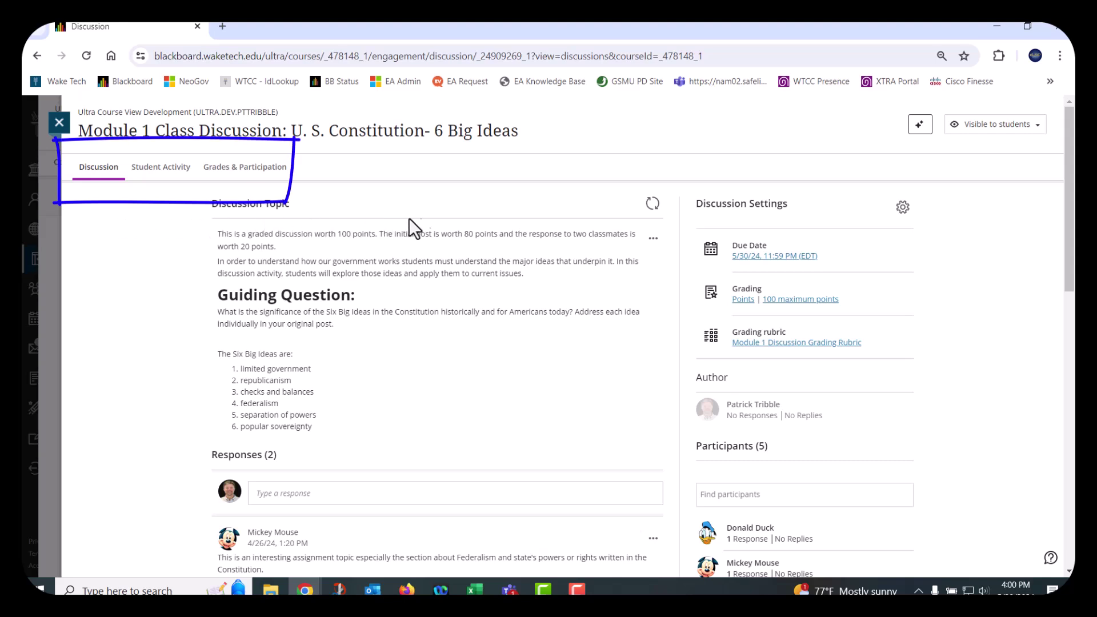
{"action": "left_click", "coordinate": [654, 245]}
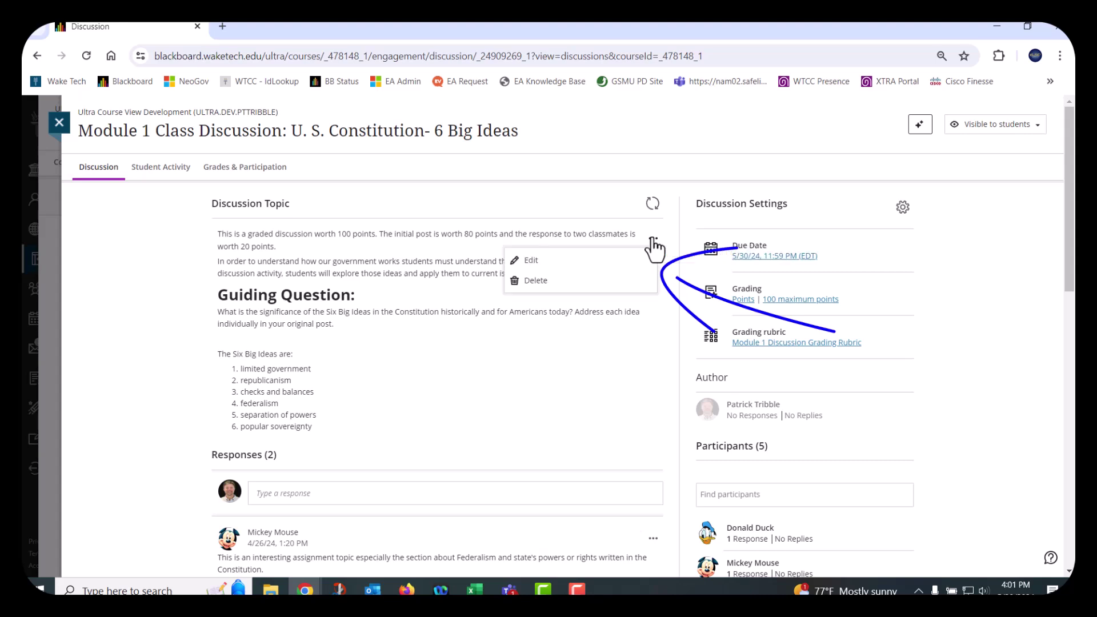
{"action": "left_click", "coordinate": [654, 245]}
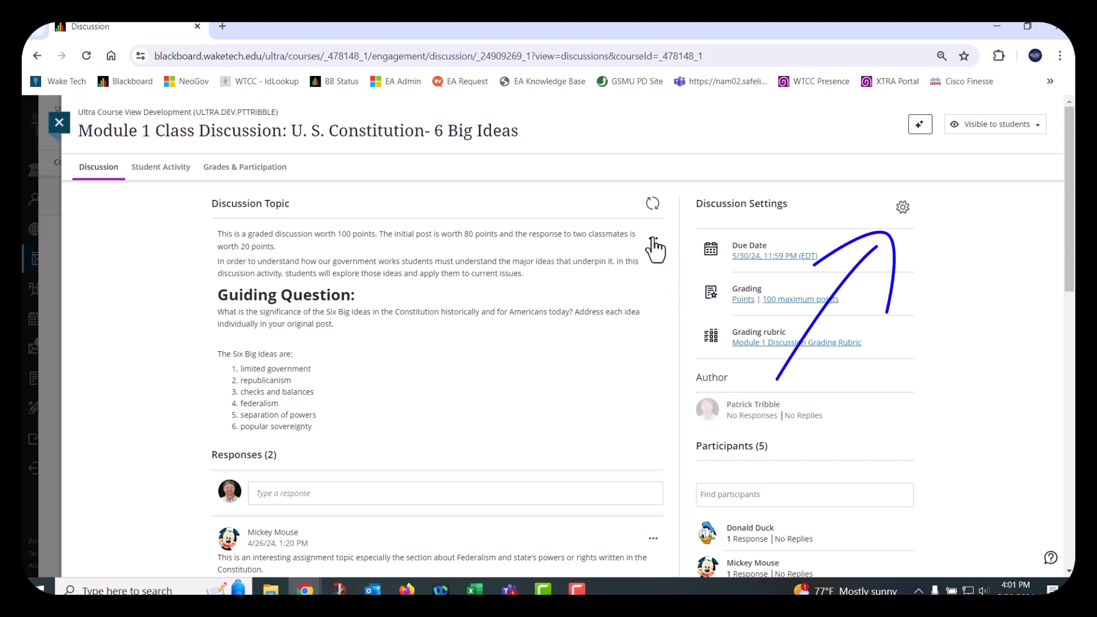
{"action": "left_click", "coordinate": [903, 207]}
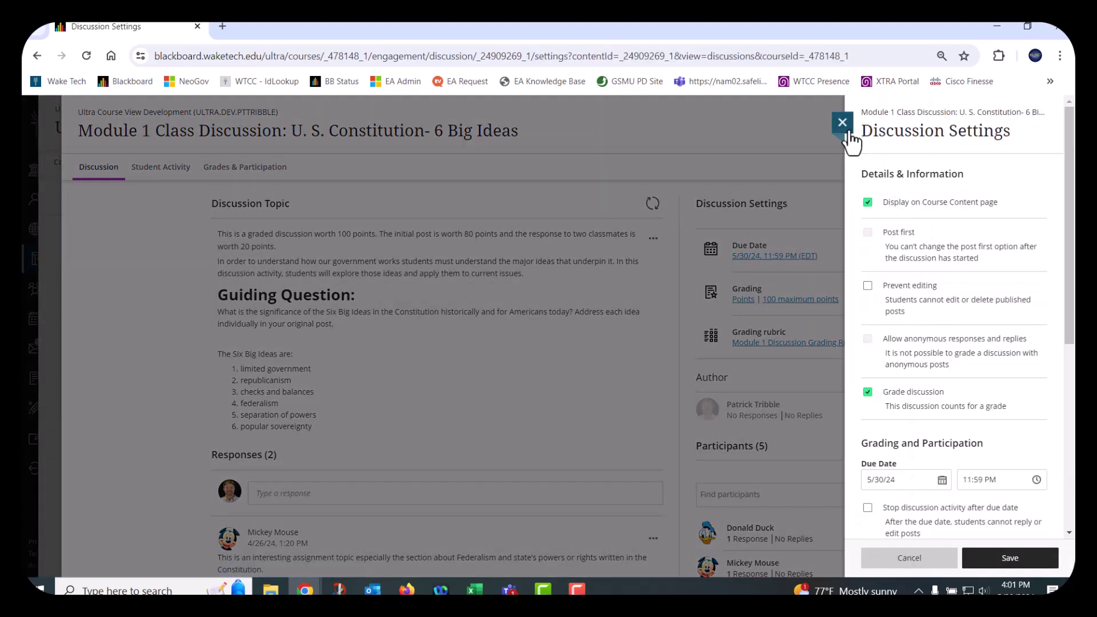
{"action": "left_click", "coordinate": [849, 133]}
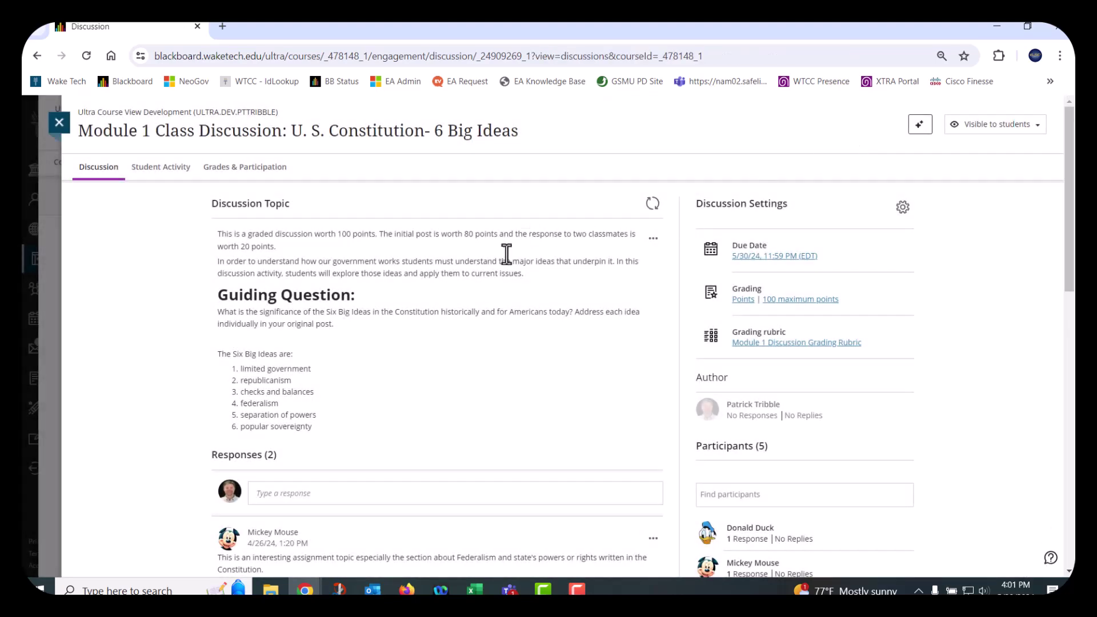
{"action": "scroll", "coordinate": [506, 254], "scroll_direction": "down", "scroll_amount": 5}
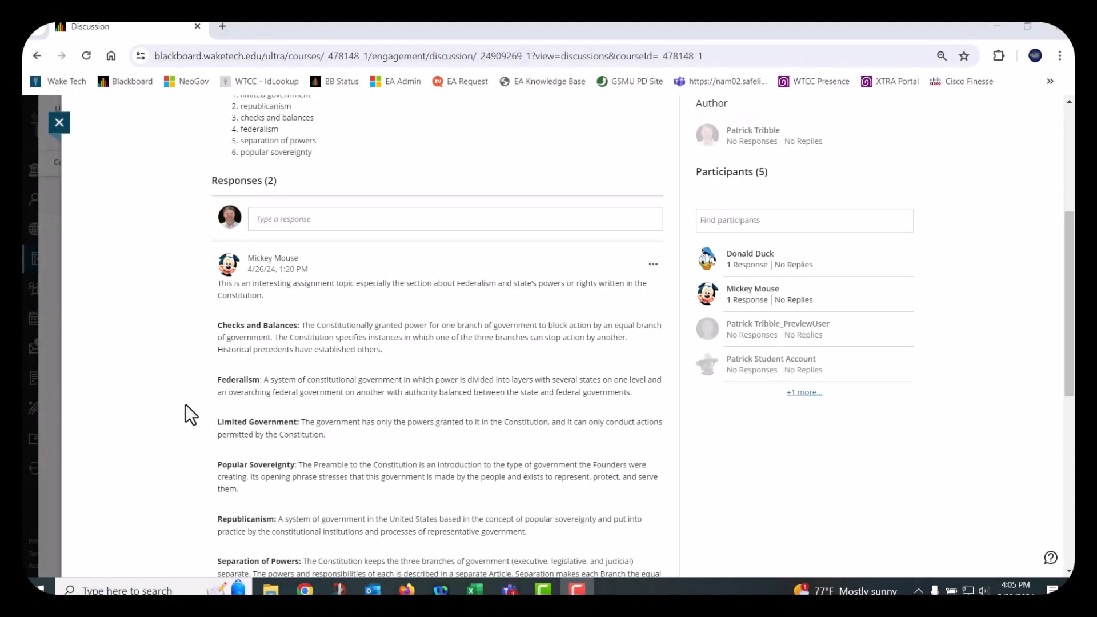
{"action": "scroll", "coordinate": [185, 403], "scroll_direction": "up", "scroll_amount": 1}
{"action": "scroll", "coordinate": [185, 403], "scroll_direction": "up", "scroll_amount": 4}
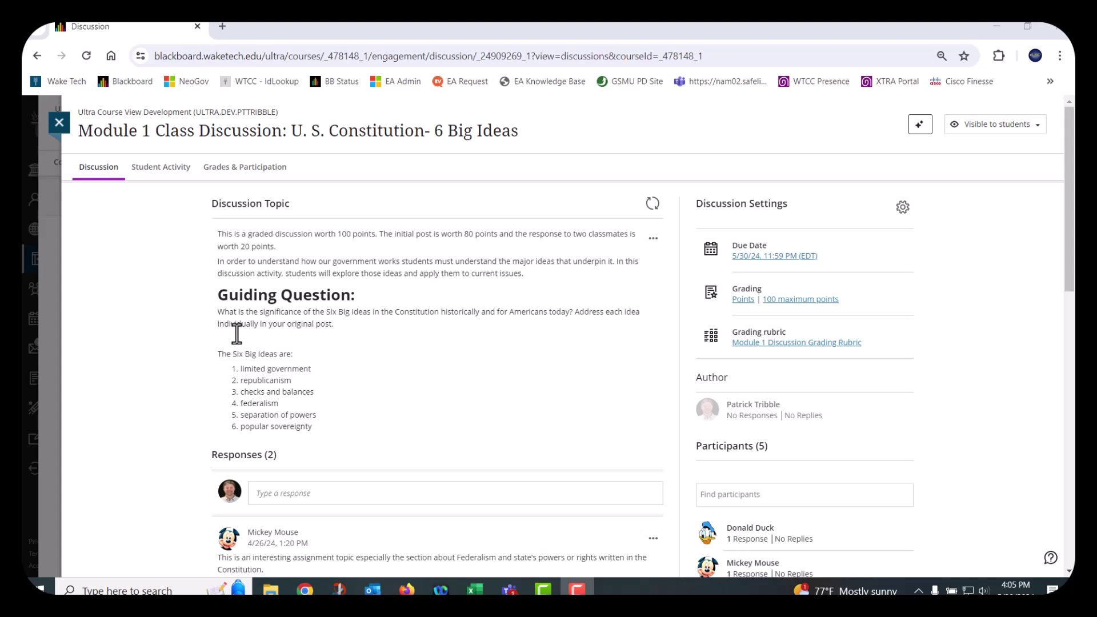
- View Student Activity statistics: 2 of 3 students active, 66% participation
{"action": "left_click", "coordinate": [174, 187]}
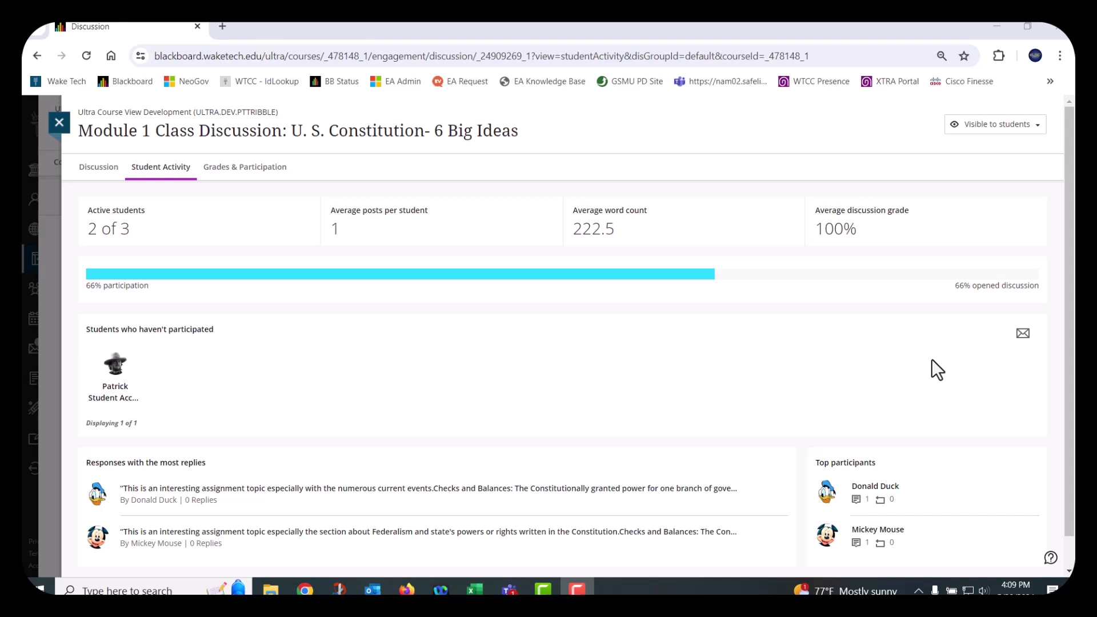
{"action": "mouse_move", "coordinate": [57, 312]}
{"action": "left_mouse_down"}
{"action": "mouse_move", "coordinate": [61, 367]}
{"action": "mouse_move", "coordinate": [548, 314]}
{"action": "left_mouse_up"}
{"action": "left_click_drag", "start_coordinate": [800, 343], "coordinate": [967, 347]}
{"action": "left_click_drag", "start_coordinate": [916, 307], "coordinate": [935, 388]}
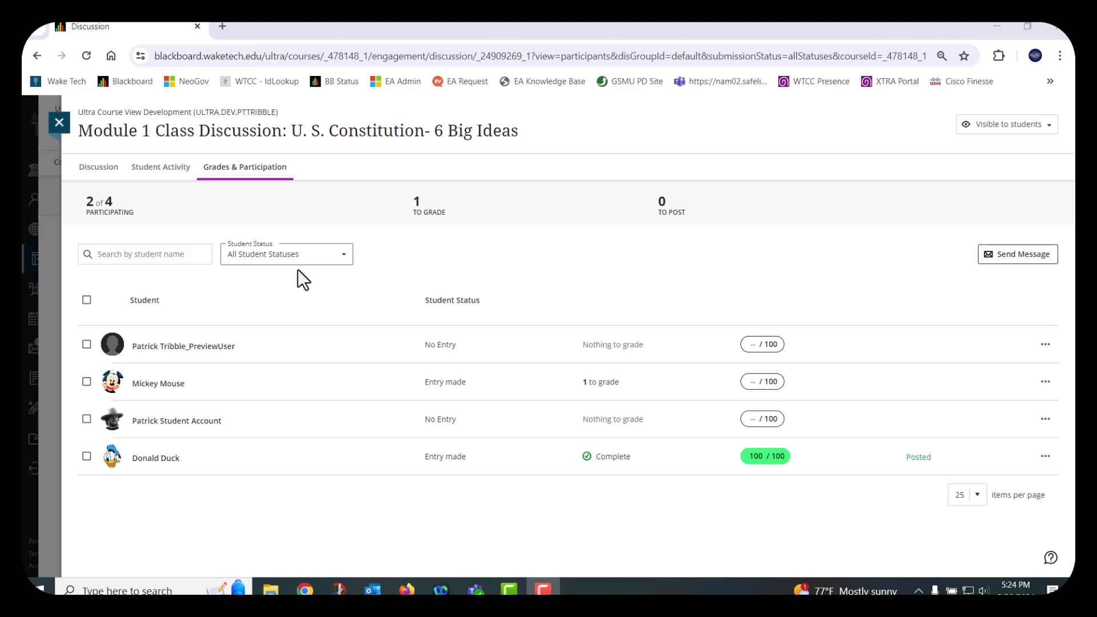
- Filter Grades & Participation to Entry Made, then back to All Student Statuses
{"action": "left_click", "coordinate": [295, 259]}
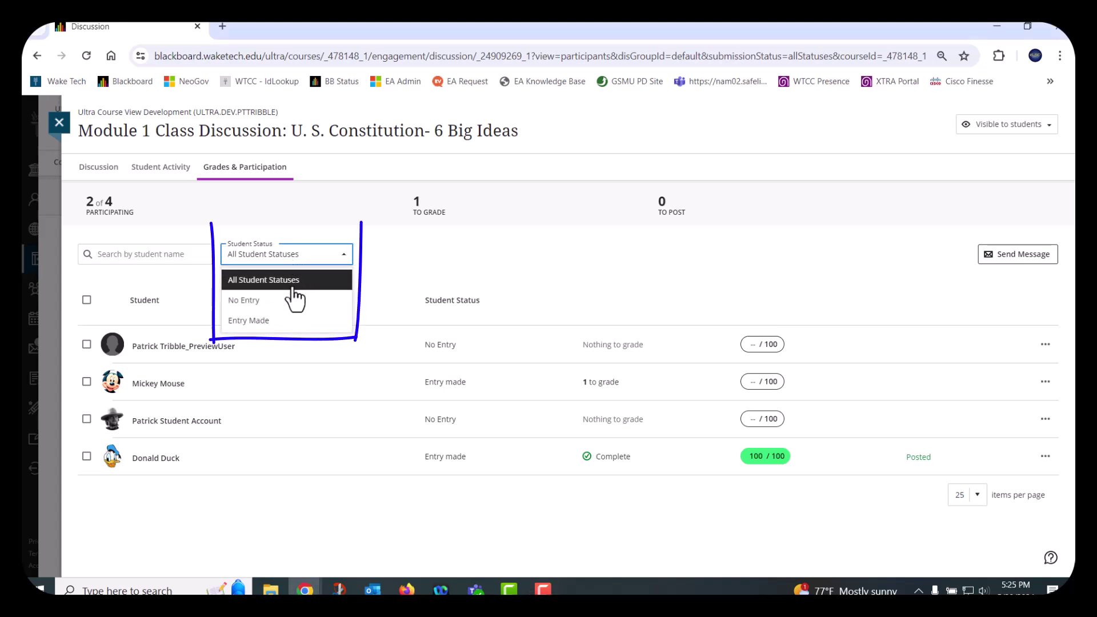
{"action": "left_click", "coordinate": [286, 325]}
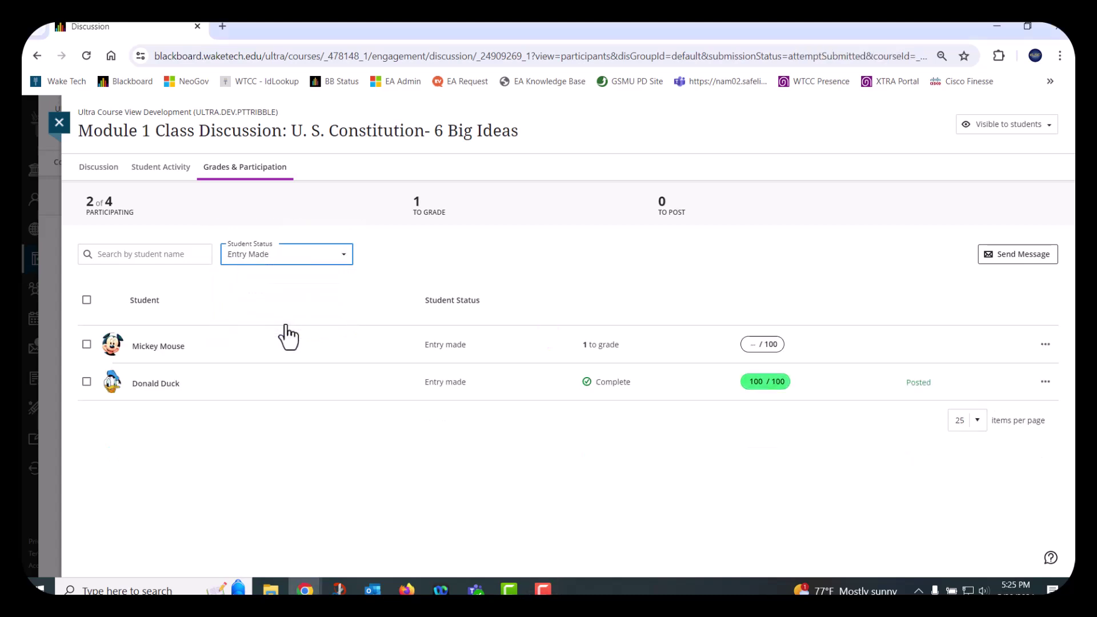
{"action": "left_click", "coordinate": [308, 260]}
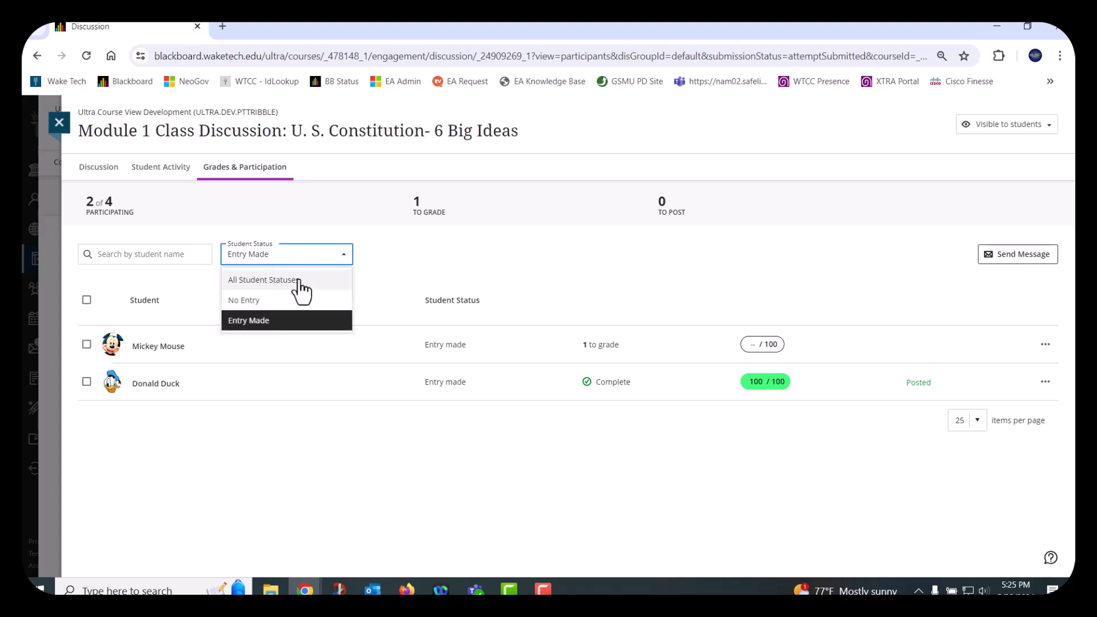
{"action": "left_click", "coordinate": [298, 281]}
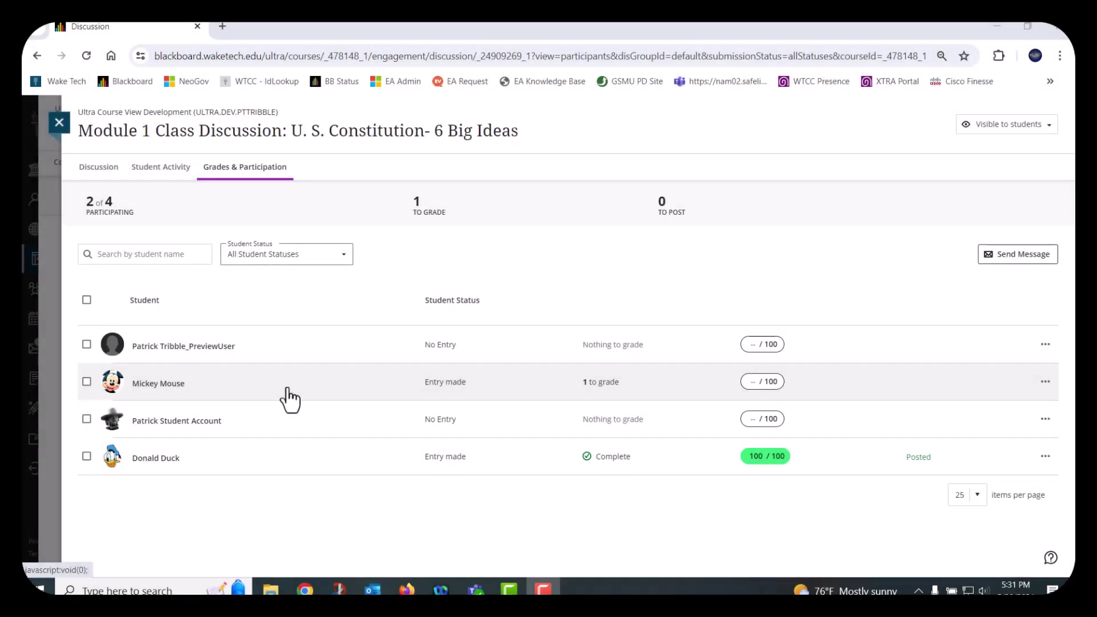
- Open the student marked '1 to grade' and review their post and Discussion Analysis
{"action": "left_click", "coordinate": [171, 386]}
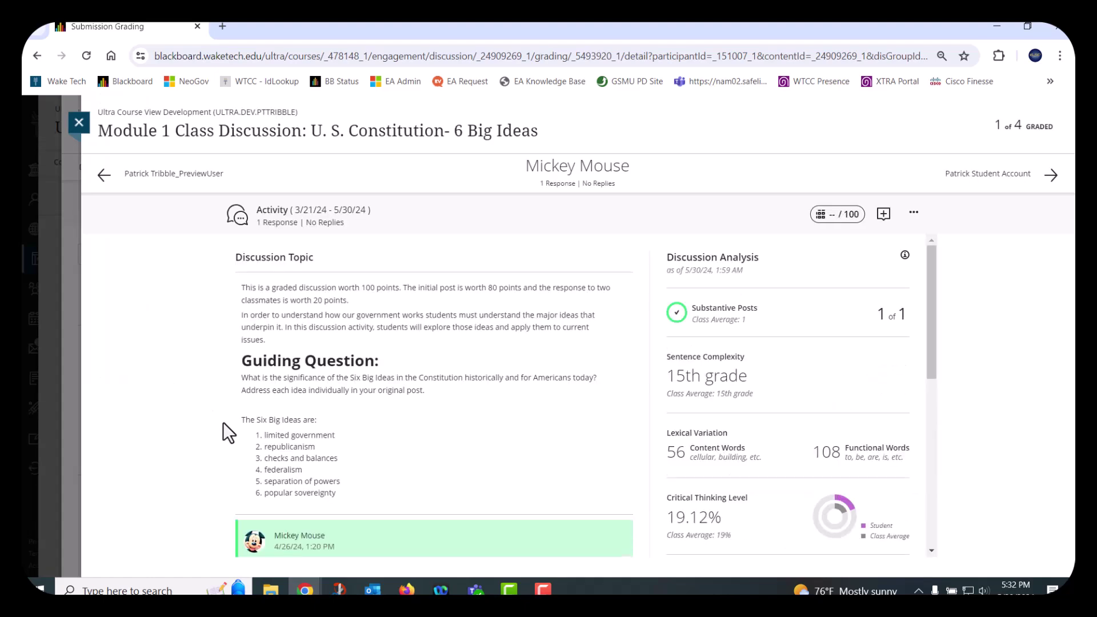
{"action": "scroll", "coordinate": [471, 409], "scroll_direction": "down", "scroll_amount": 1}
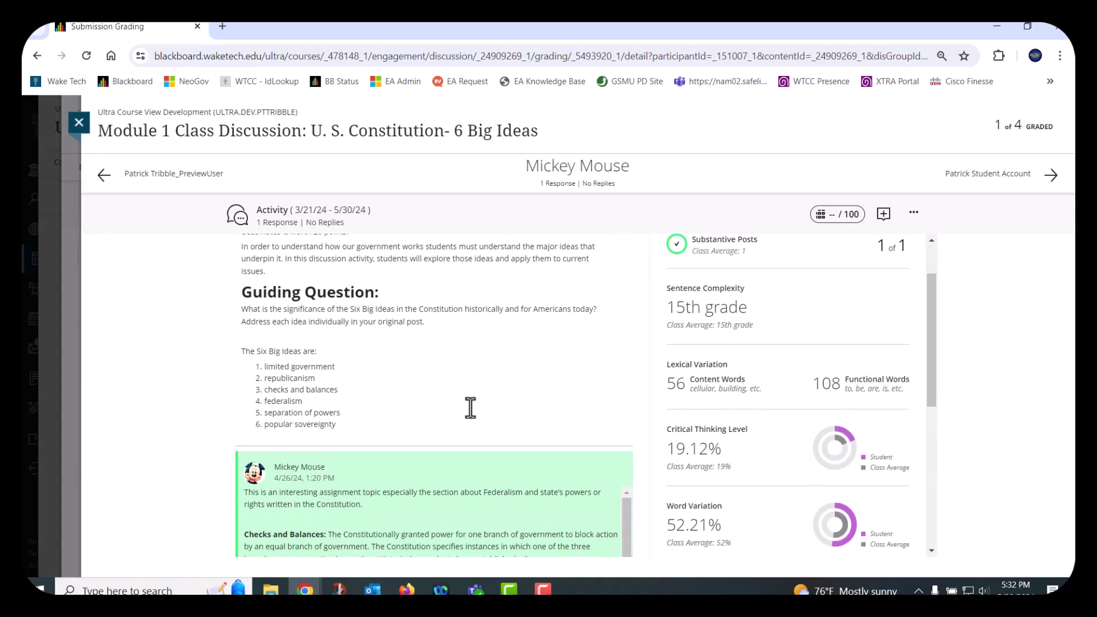
{"action": "scroll", "coordinate": [470, 407], "scroll_direction": "down", "scroll_amount": 1}
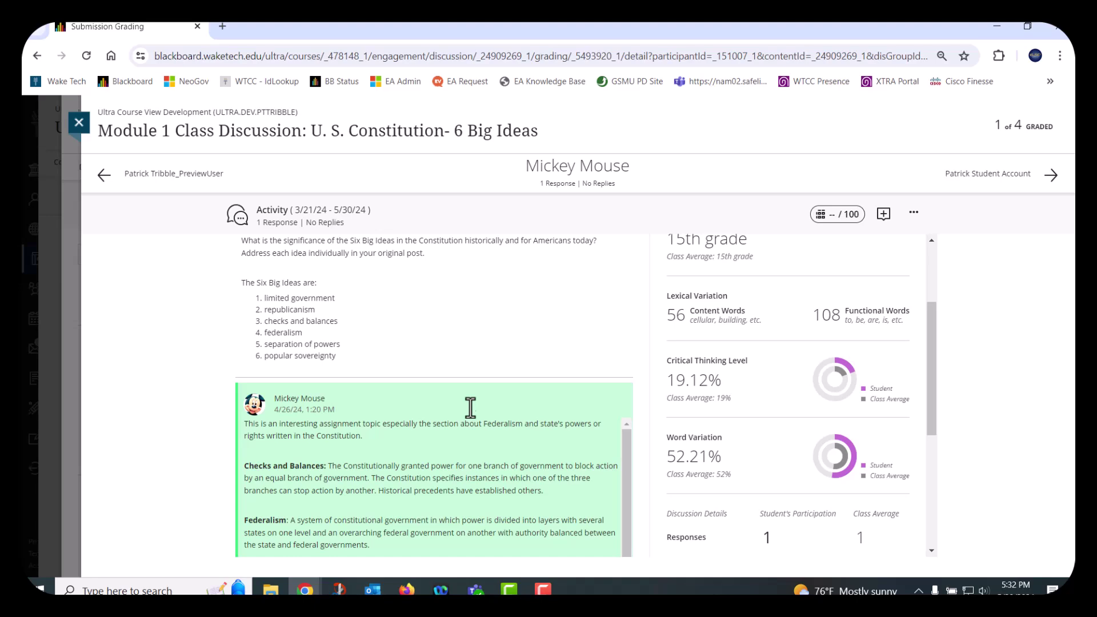
{"action": "scroll", "coordinate": [471, 408], "scroll_direction": "down", "scroll_amount": 3}
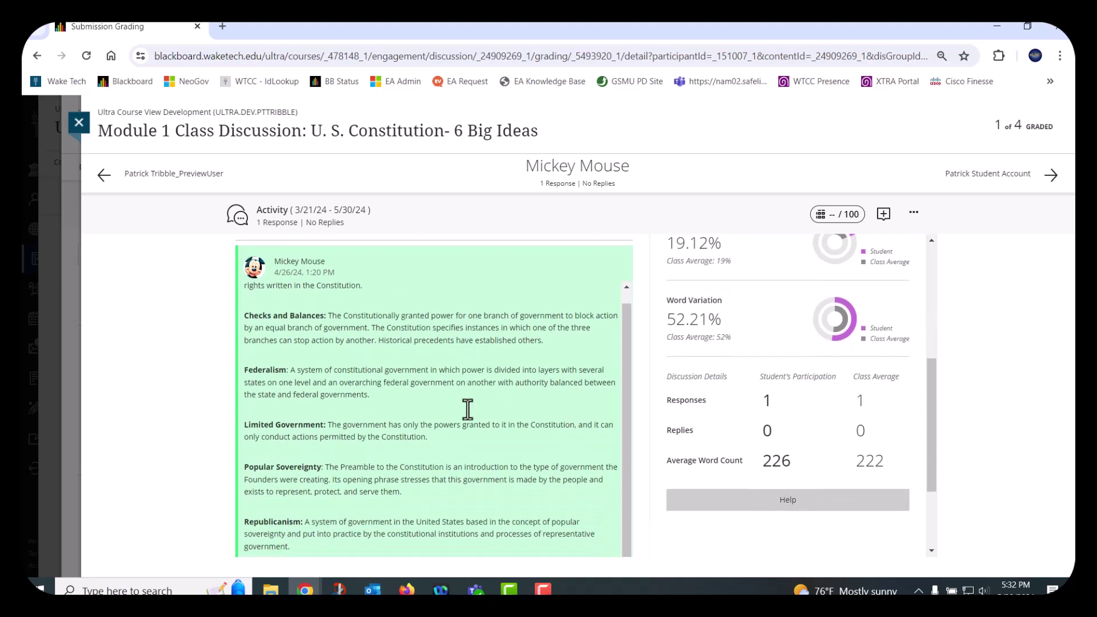
{"action": "scroll", "coordinate": [467, 408], "scroll_direction": "up", "scroll_amount": 5}
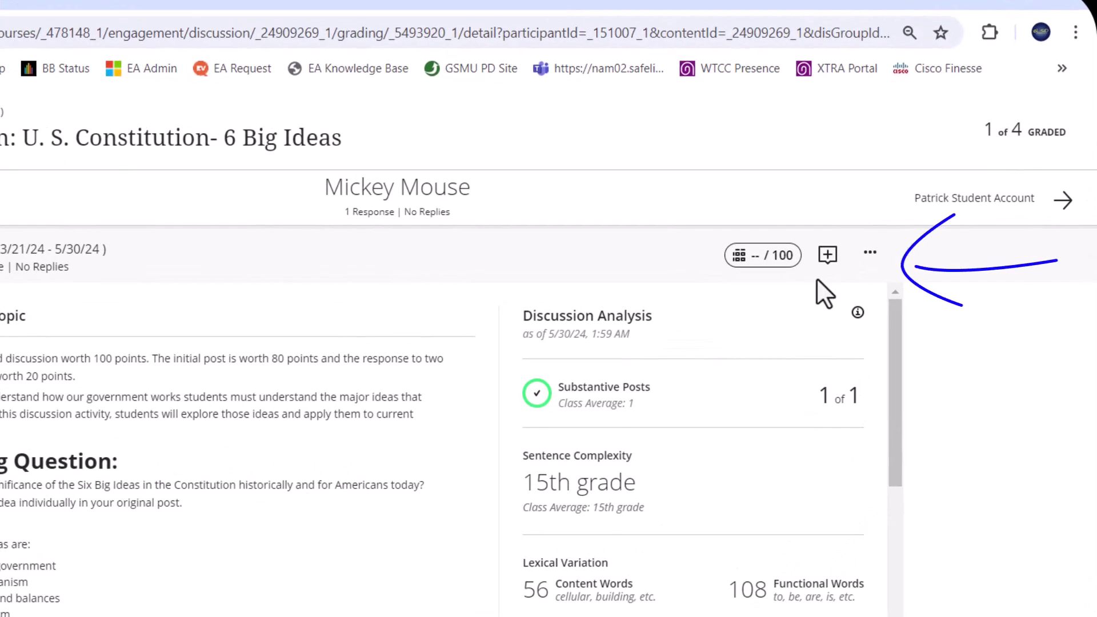
- Hide the Discussion Analysis panel from the grading page's more-options menu
{"action": "left_click", "coordinate": [870, 259]}
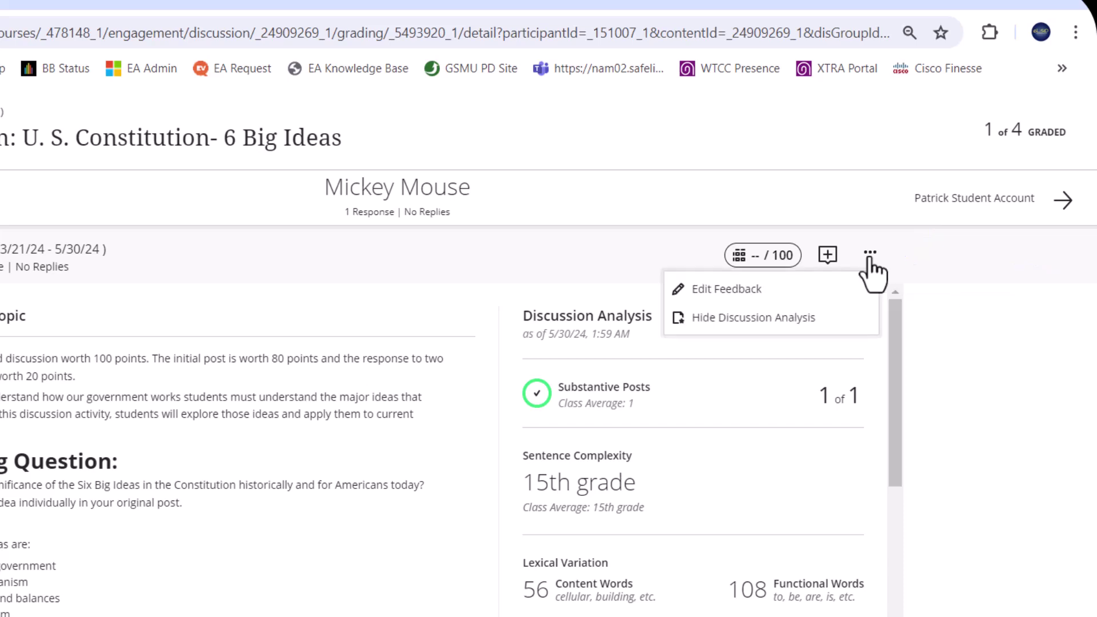
{"action": "left_click", "coordinate": [803, 318]}
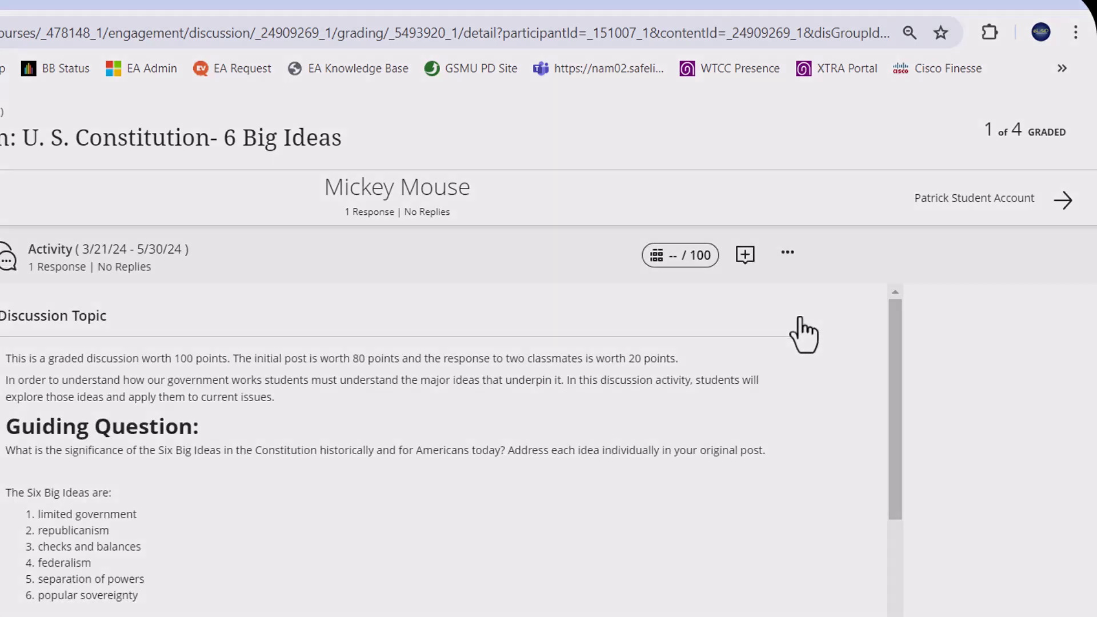